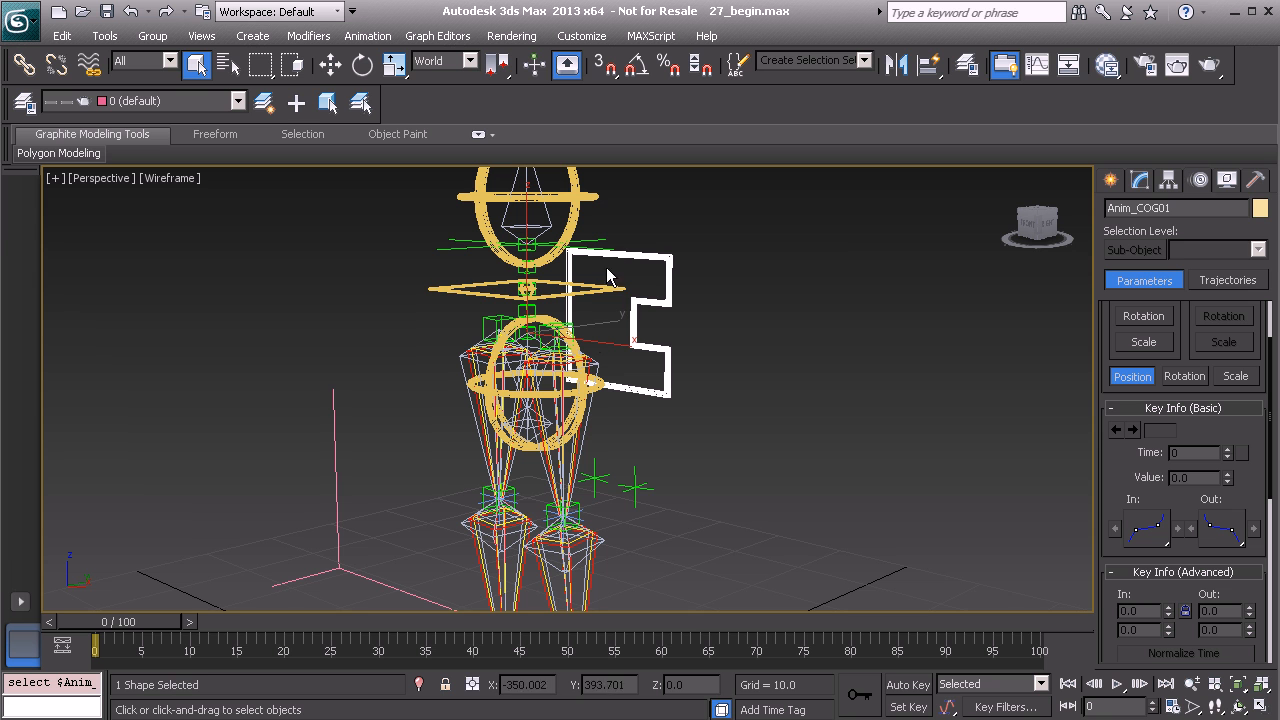
Open the Parameter Editor for the COG control's Extra_Controls modifier and set up a Boolean parameter with the CheckButton UI type
middle_click_drag(697, 311, 658, 347)
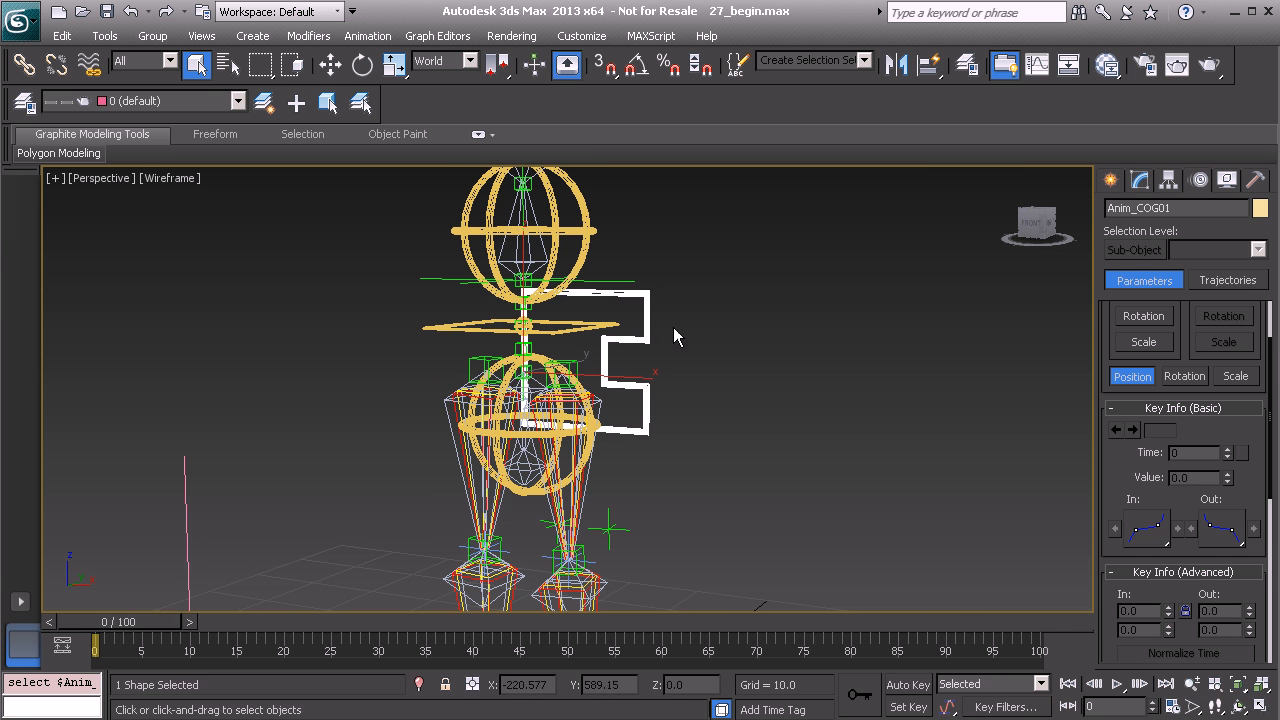
left_click(1139, 181)
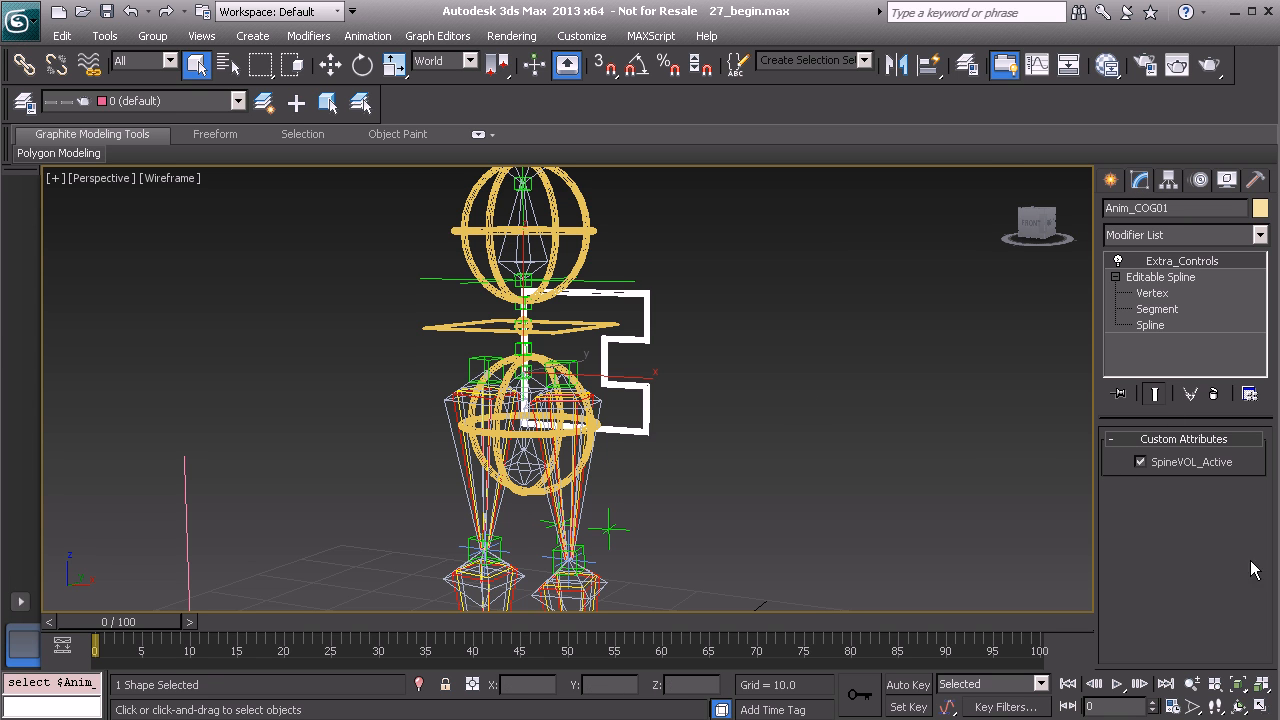
middle_click_drag(760, 428, 724, 433, "alt")
key("alt+1")
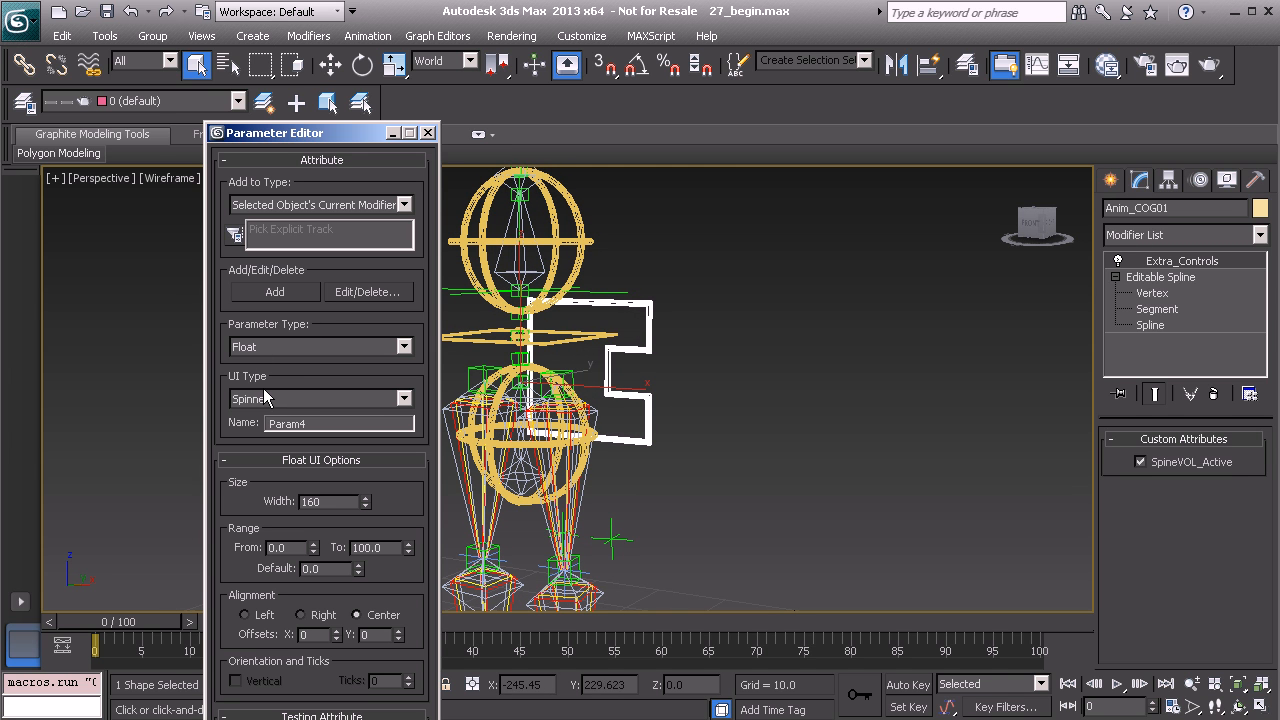
left_click(271, 348)
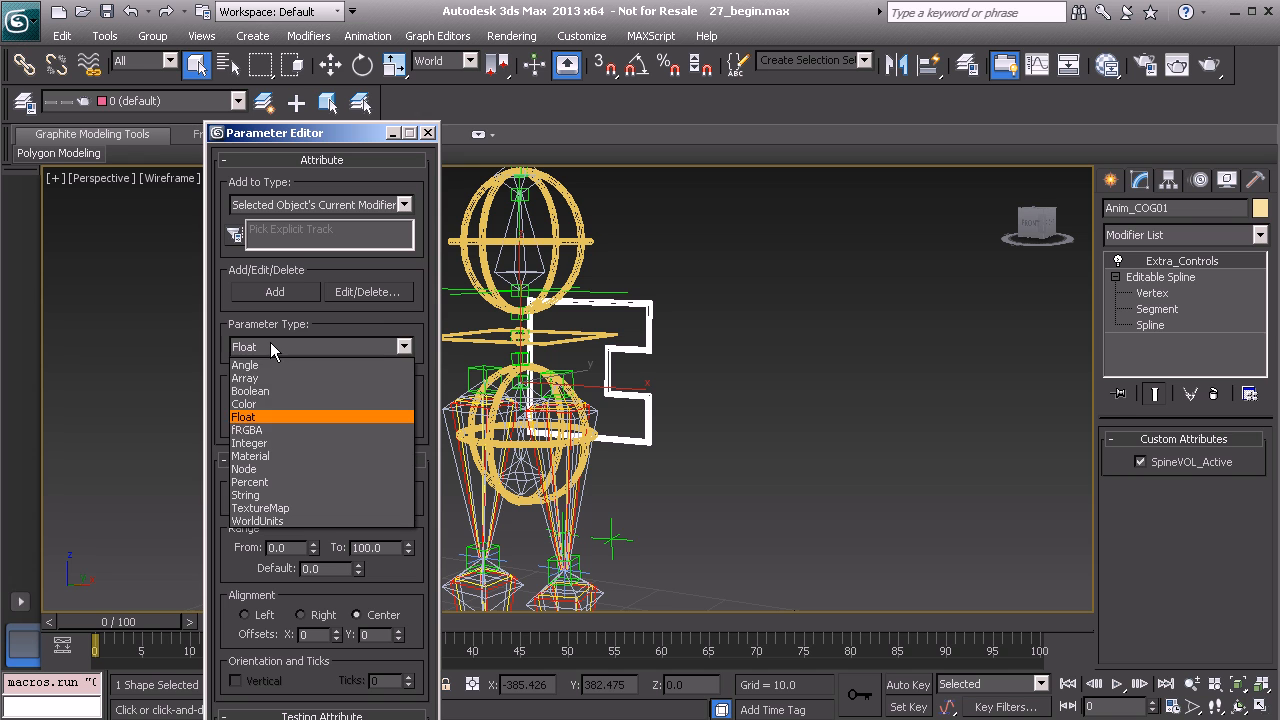
left_click(273, 388)
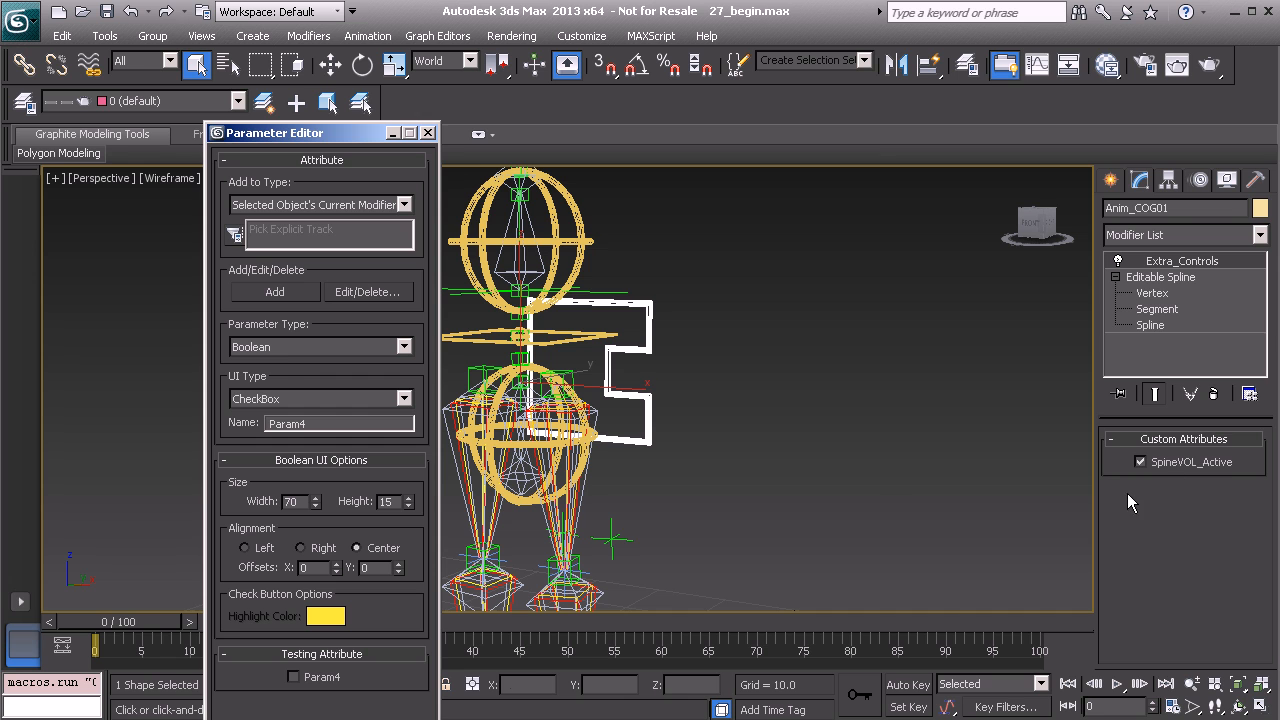
left_click(276, 396)
left_click(284, 428)
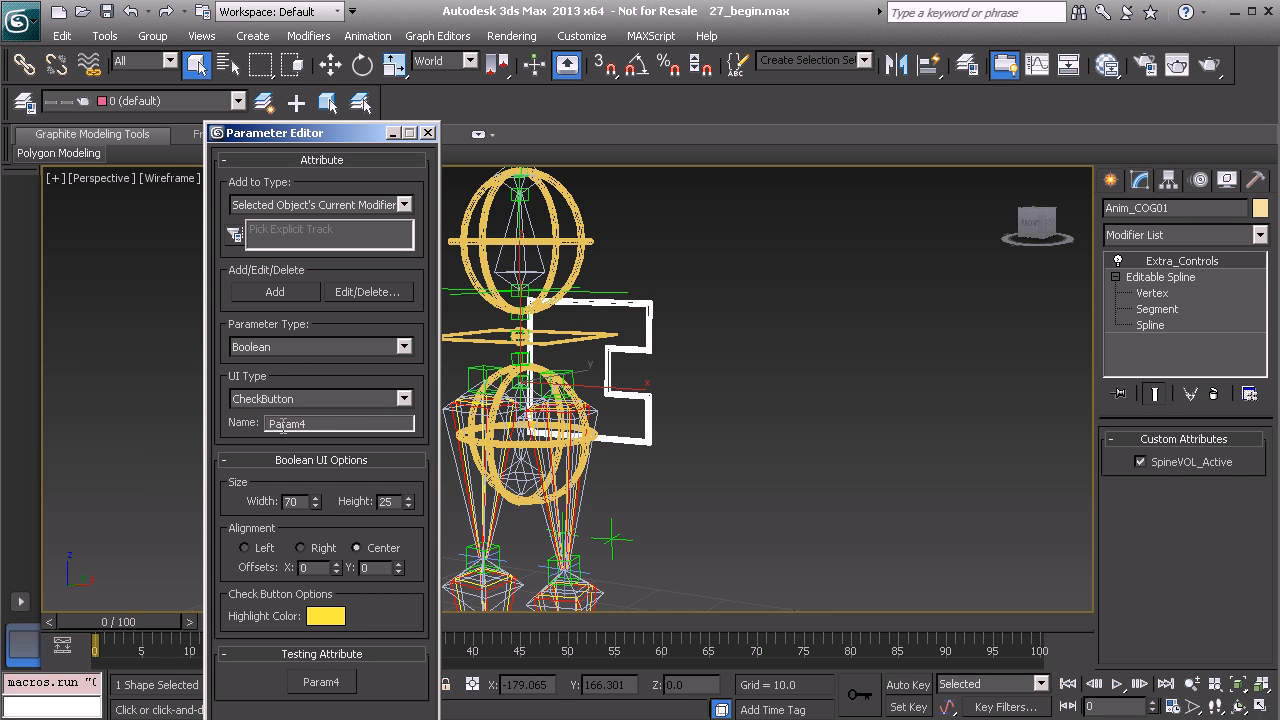
Name the parameter L_Leg_IK, add it to the Extra_Controls modifier and try out its check button
left_click_drag(323, 135, 407, 83)
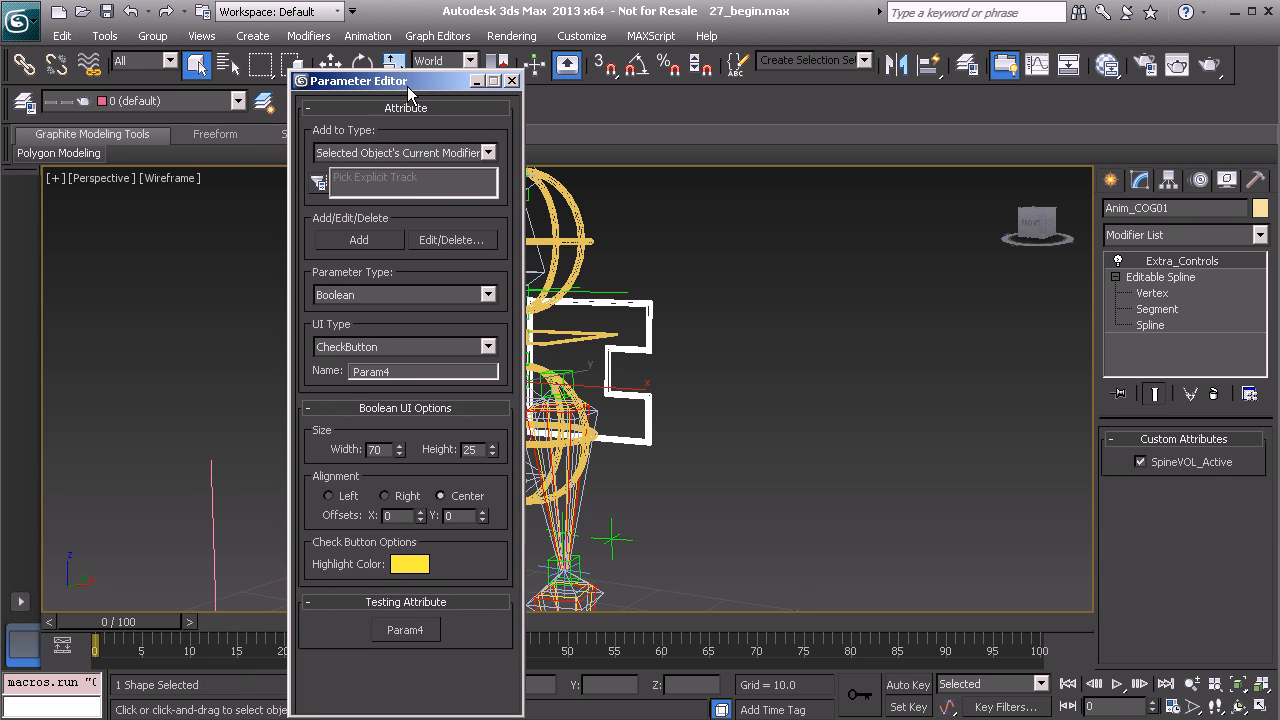
double_click(399, 370)
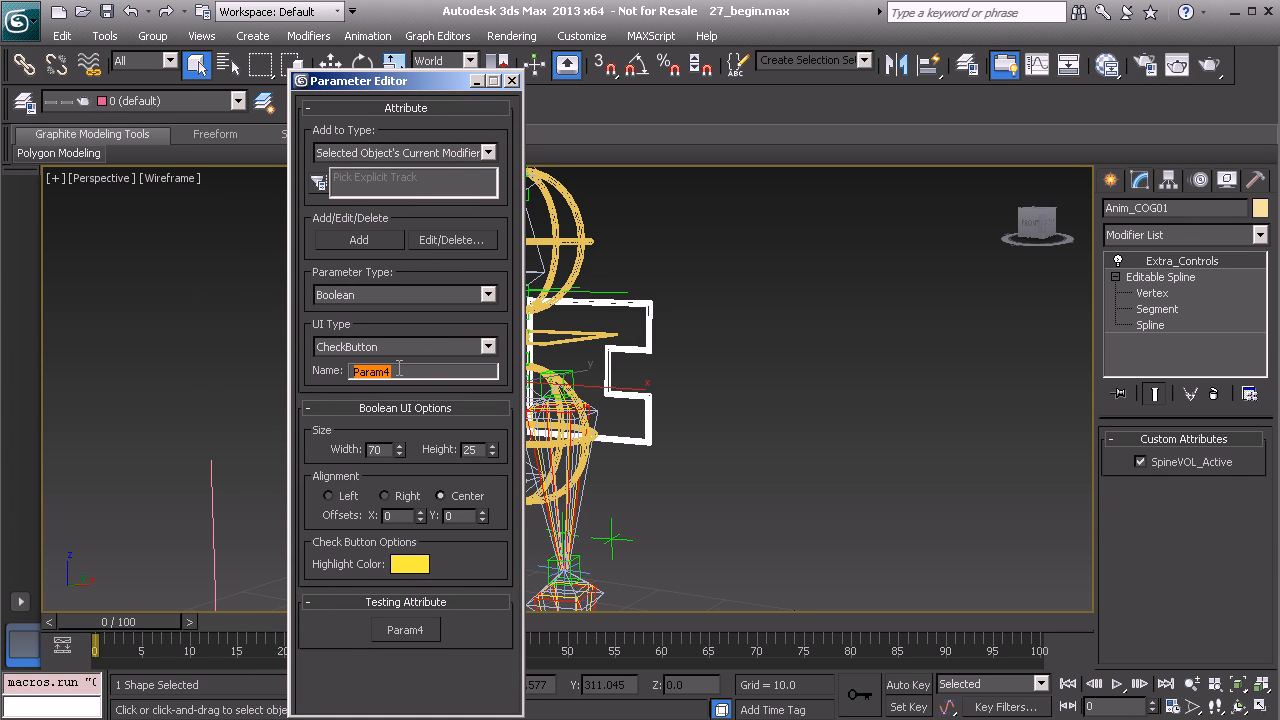
type("L_Leg_IK")
key("Return")
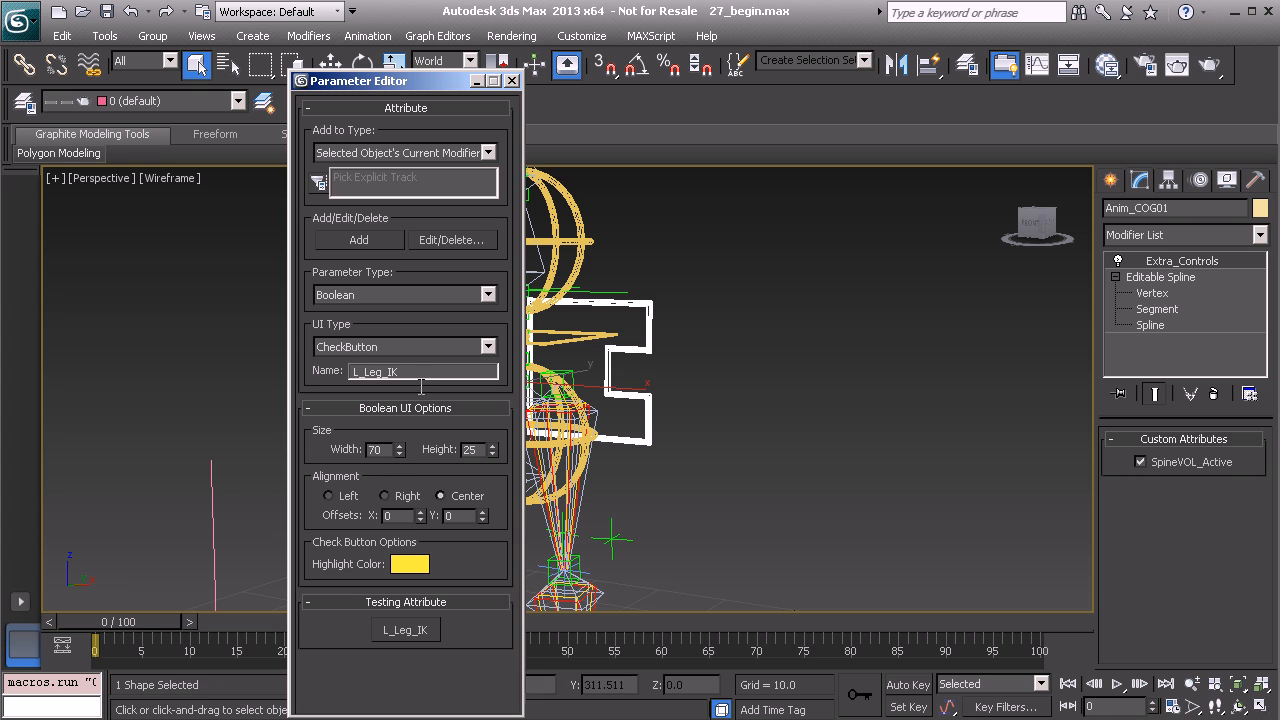
left_click(358, 240)
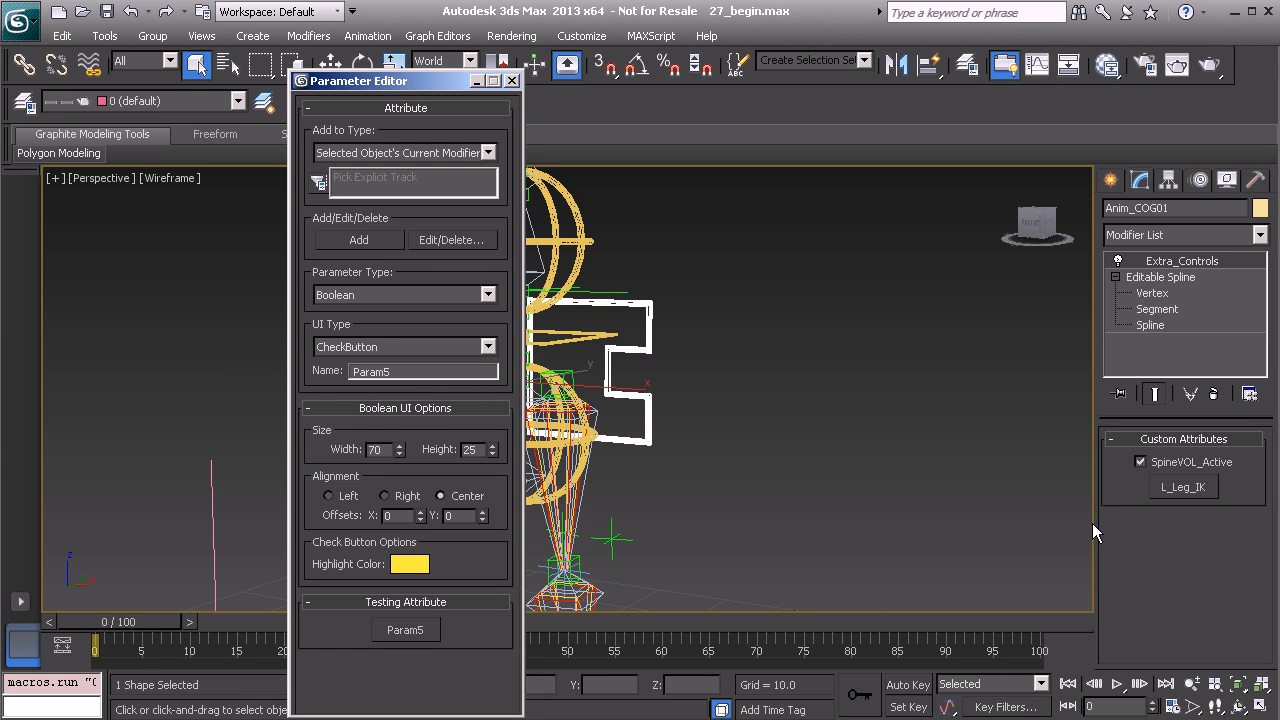
left_click(1182, 490)
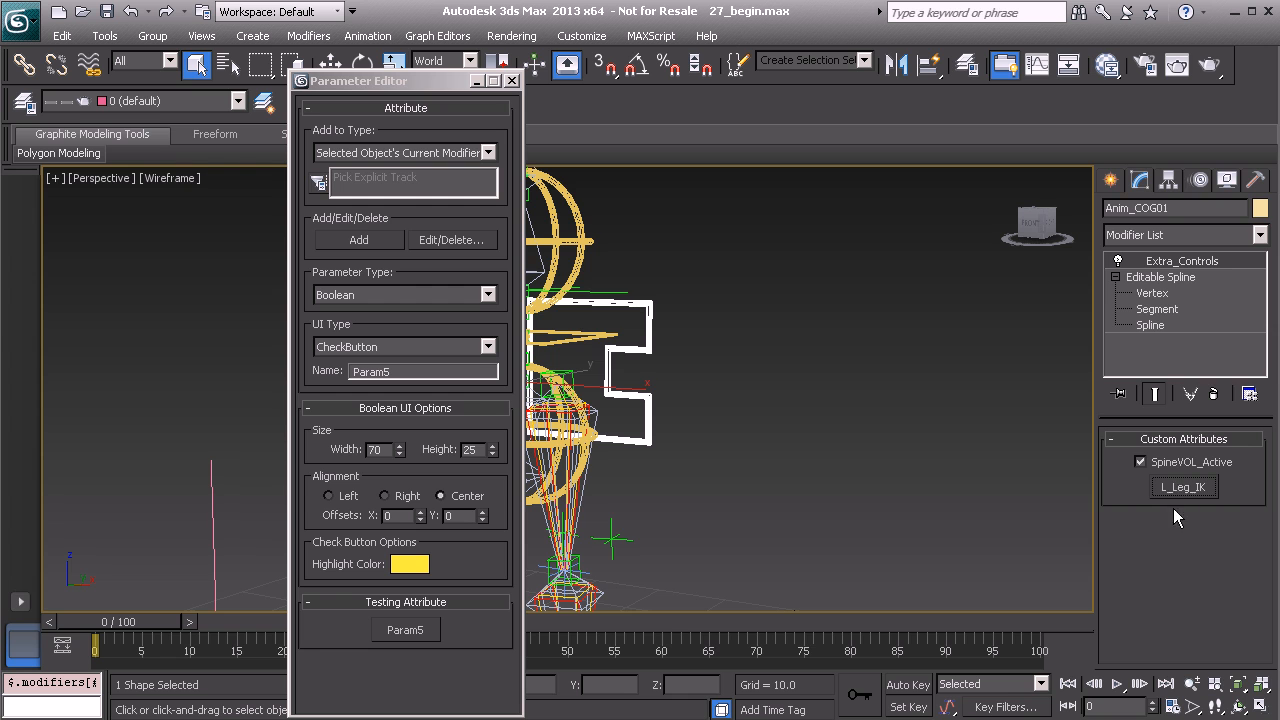
Add two more Boolean check buttons named R_Leg_IK and L_Arm_IK to the Extra_Controls modifier
double_click(392, 372)
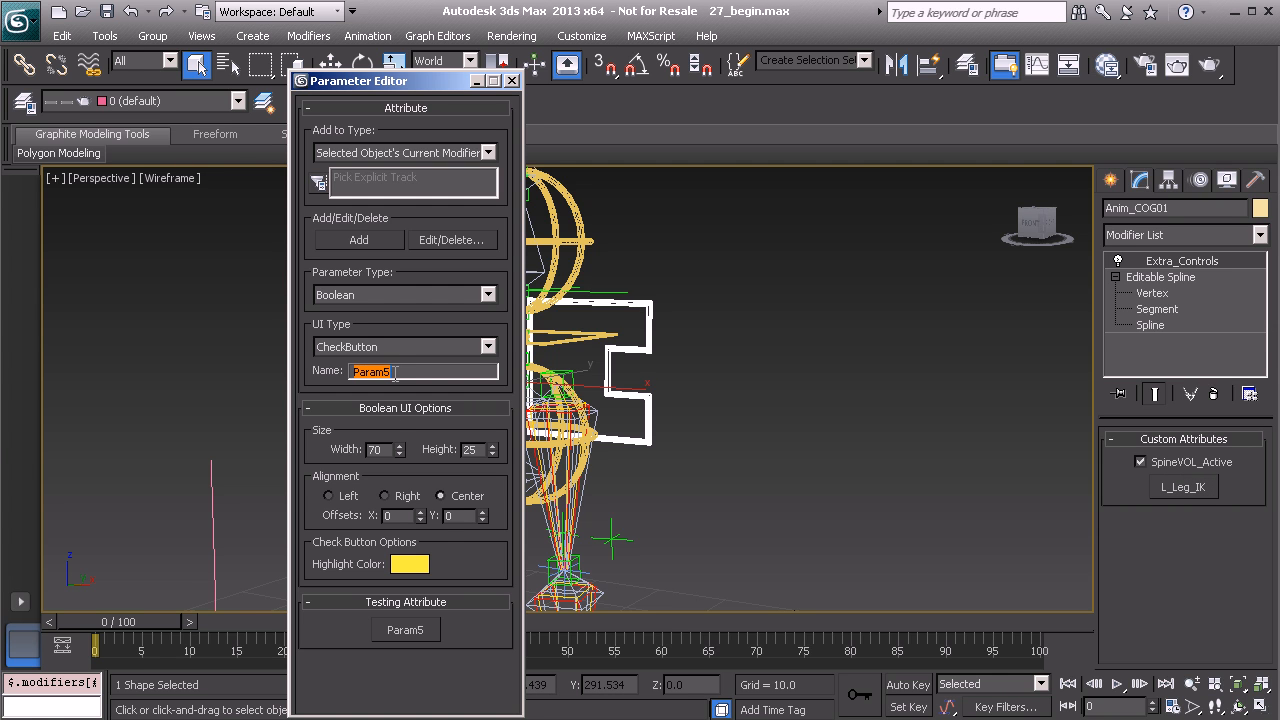
type("R_Leg_IK")
left_click(348, 244)
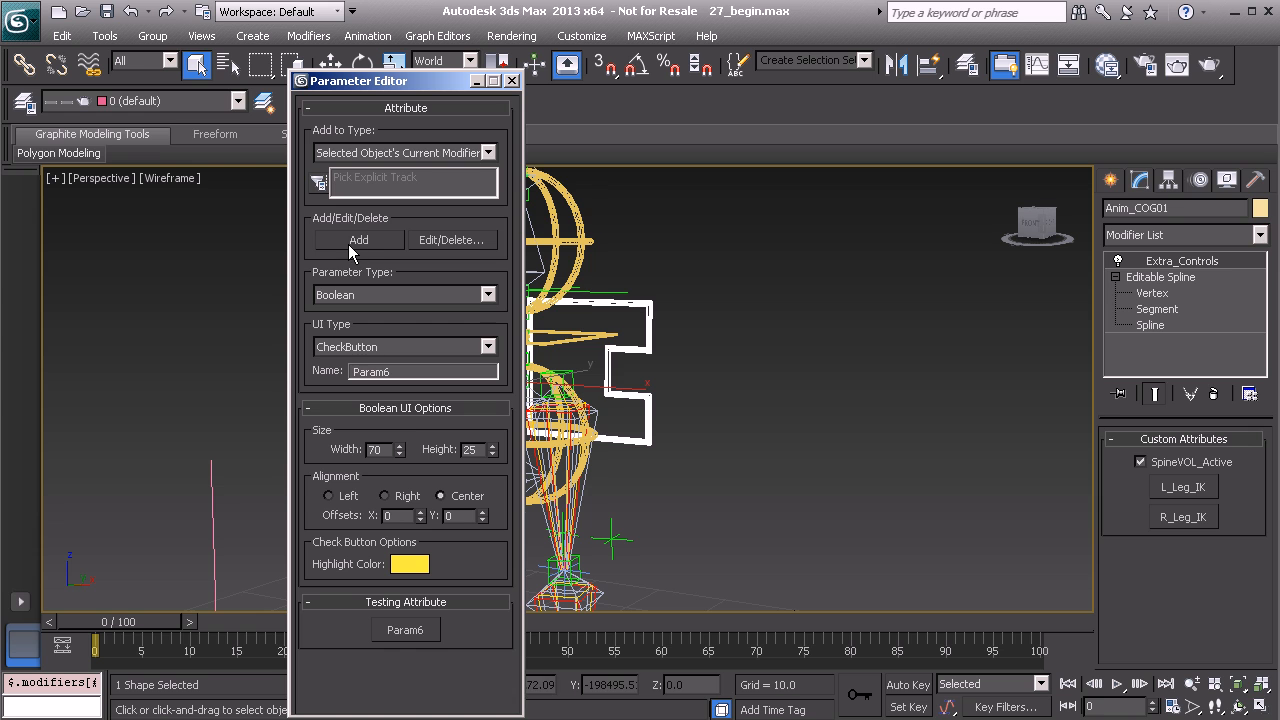
left_click(403, 372)
double_click(403, 372)
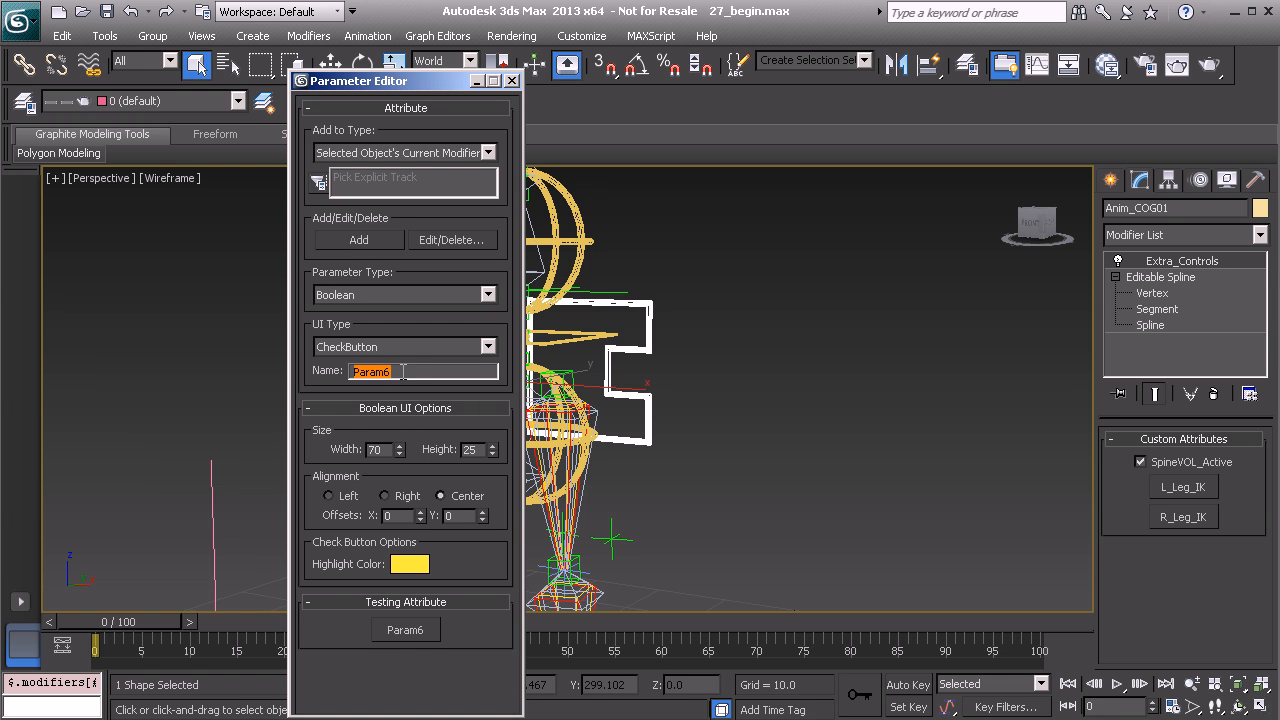
type("L_Arm_IK")
left_click(358, 238)
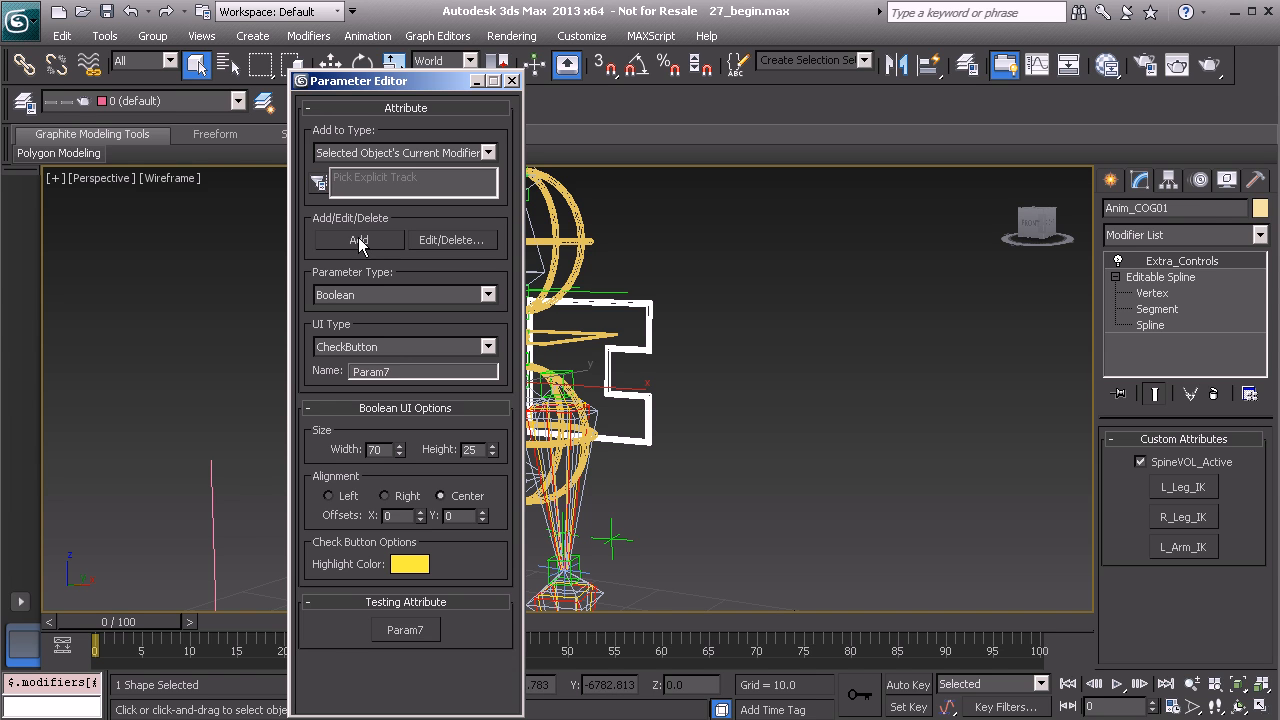
Add a check button named R_Arm_IK with the default highlight color, and close the Parameter Editor
double_click(397, 373)
type("R_Arm_IK")
left_click(409, 566)
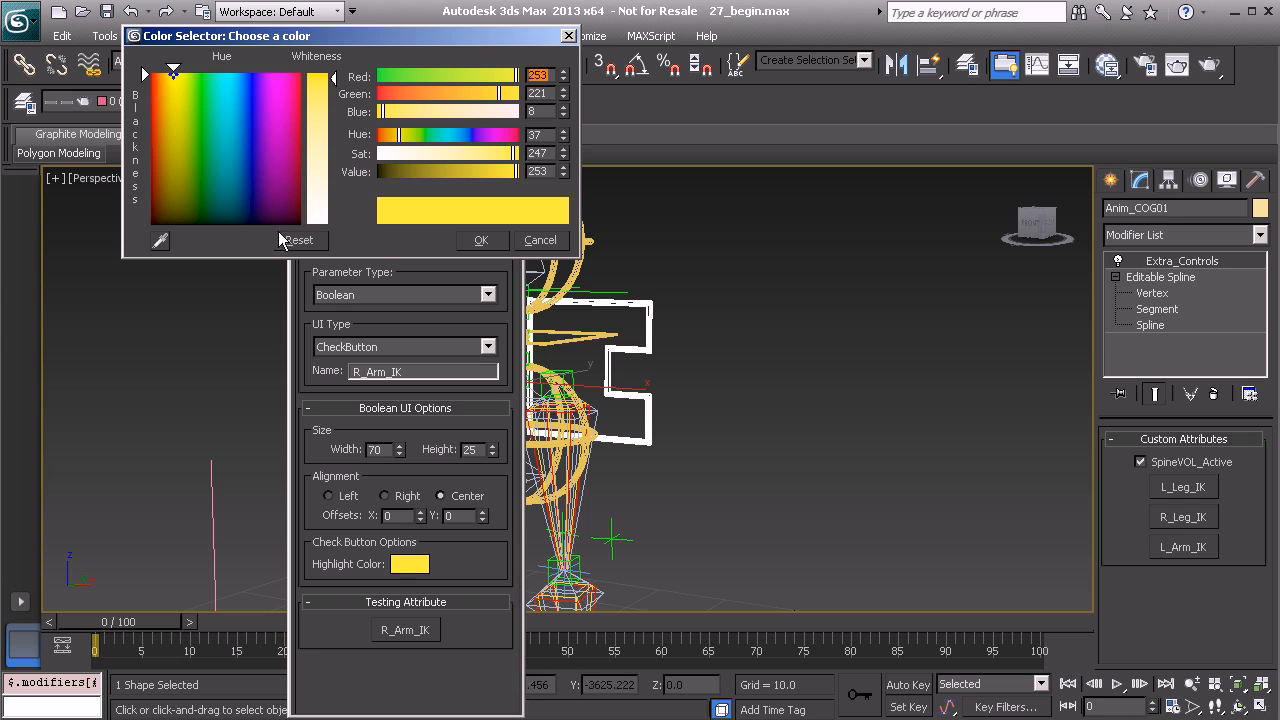
left_click(528, 242)
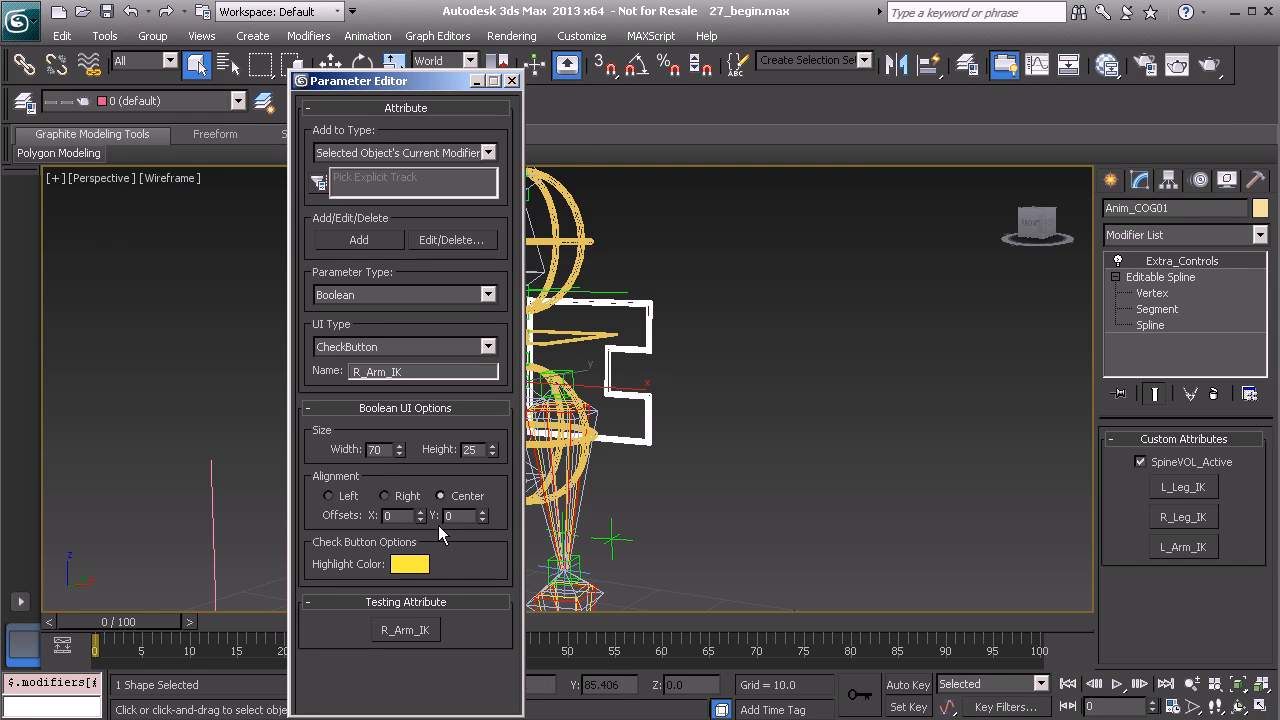
left_click(352, 248)
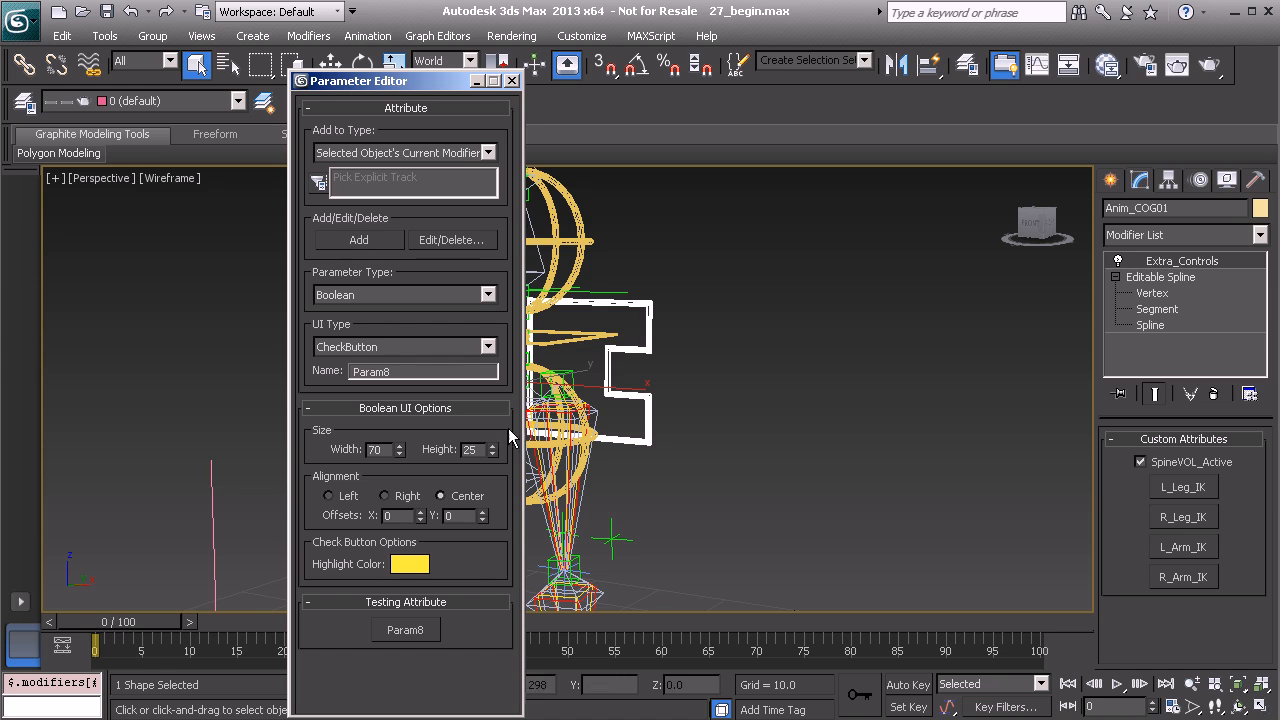
left_click(512, 81)
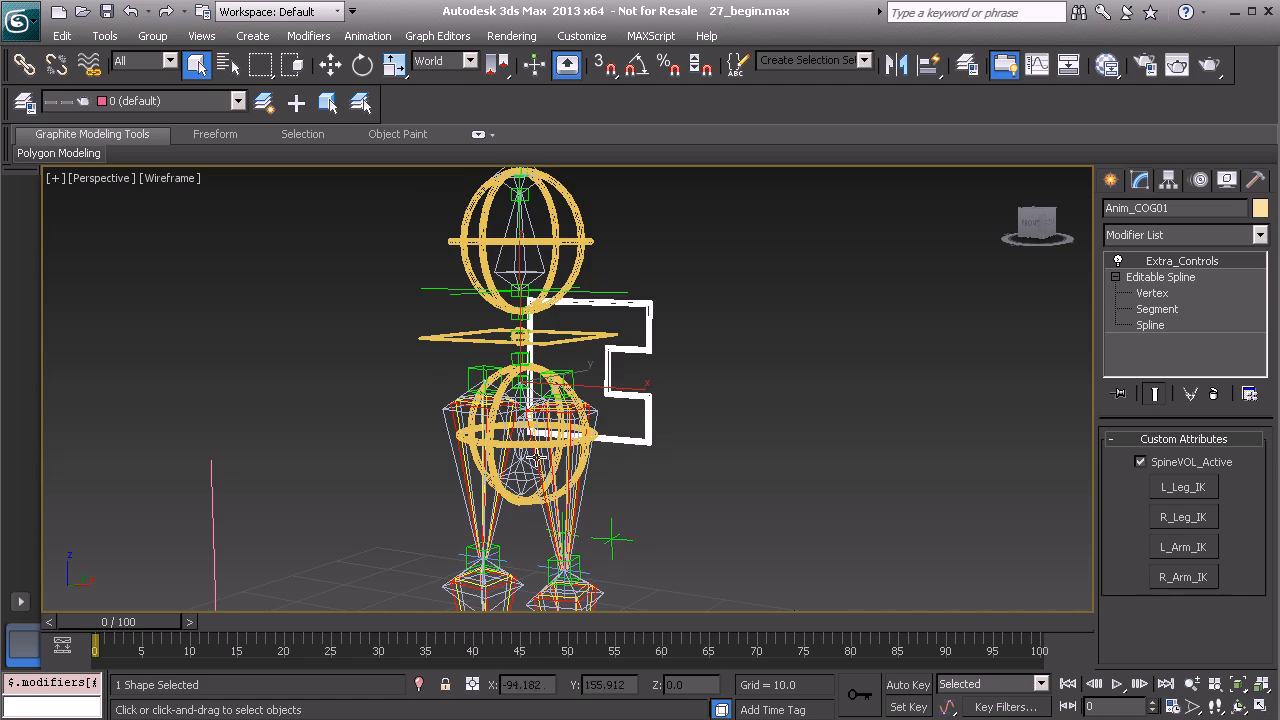
Wire the COG control's L_Leg_IK attribute one-way to Orientation Weight 0 of the Orientation Constraint on the BnDrv_L_Thigh_MAIN01 bone
scroll(576, 437, "up", 5)
middle_click_drag(603, 406, 638, 448, "alt")
scroll(638, 448, "up", 5)
scroll(638, 415, "up", 1)
middle_click_drag(640, 390, 690, 425, "alt")
middle_click_drag(690, 425, 640, 373)
scroll(652, 408, "up", 3)
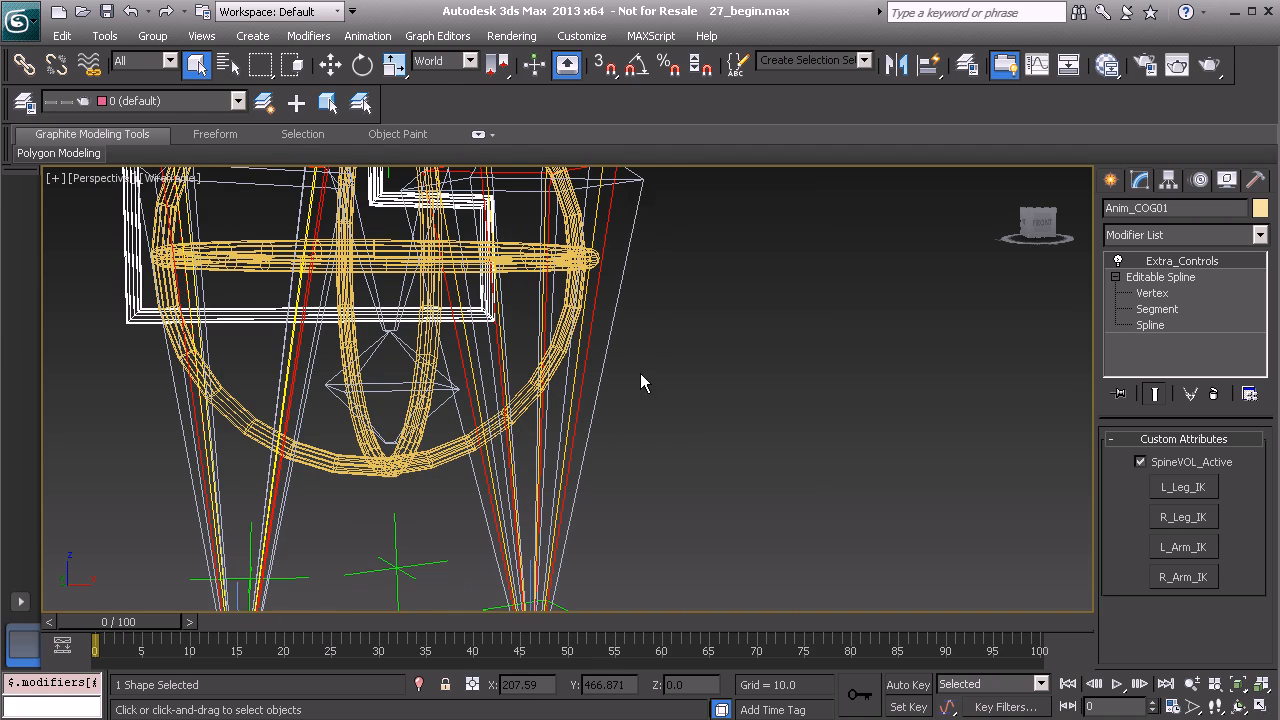
right_click(640, 373)
left_click(710, 533)
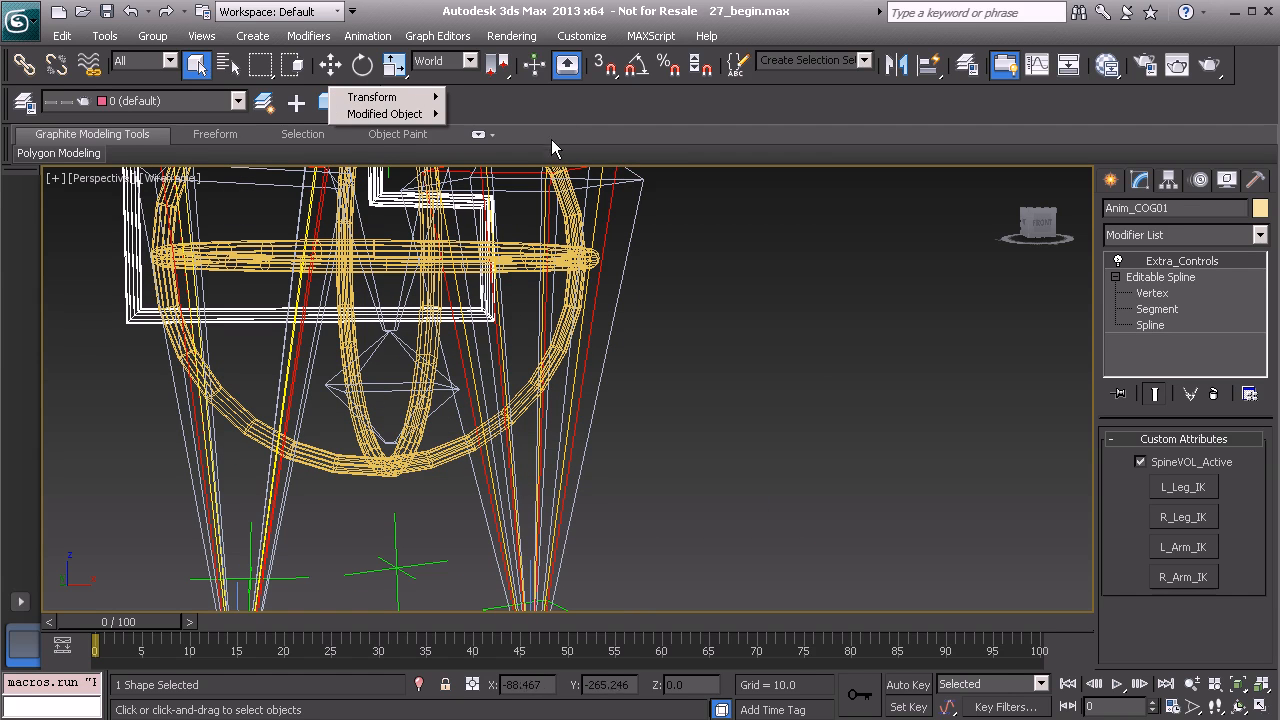
mouse_move(419, 113)
mouse_move(496, 116)
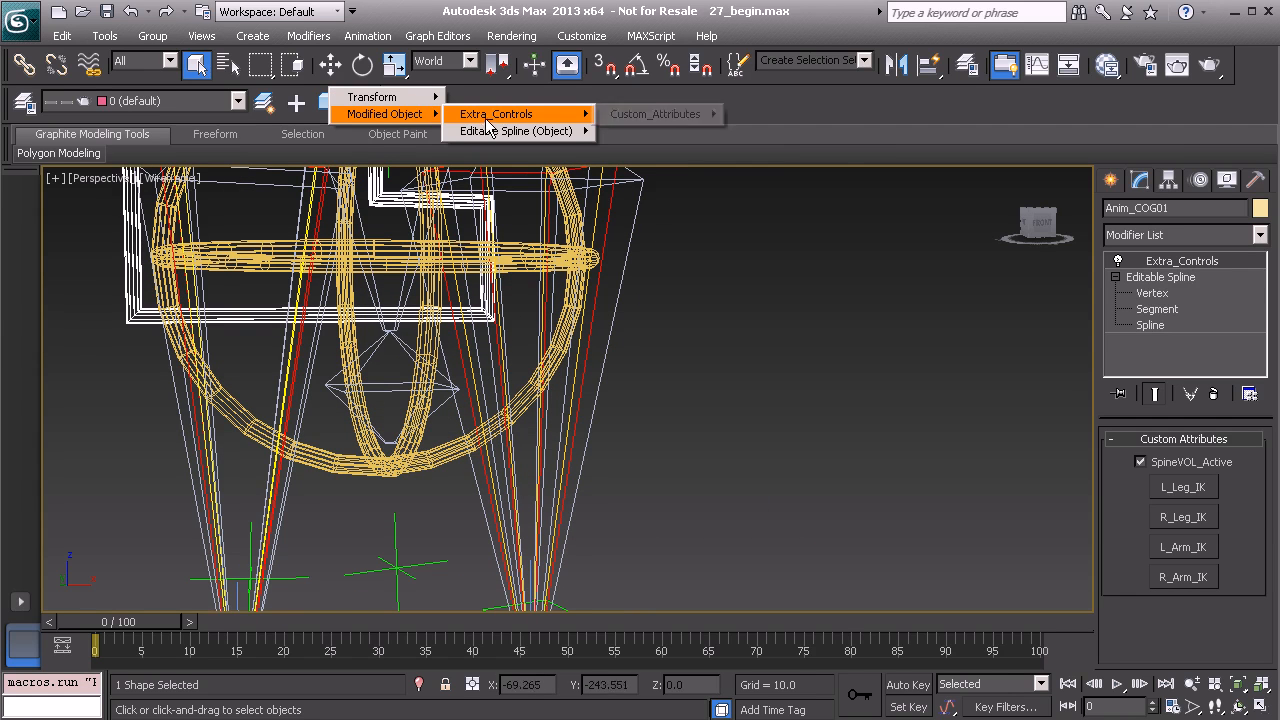
mouse_move(634, 120)
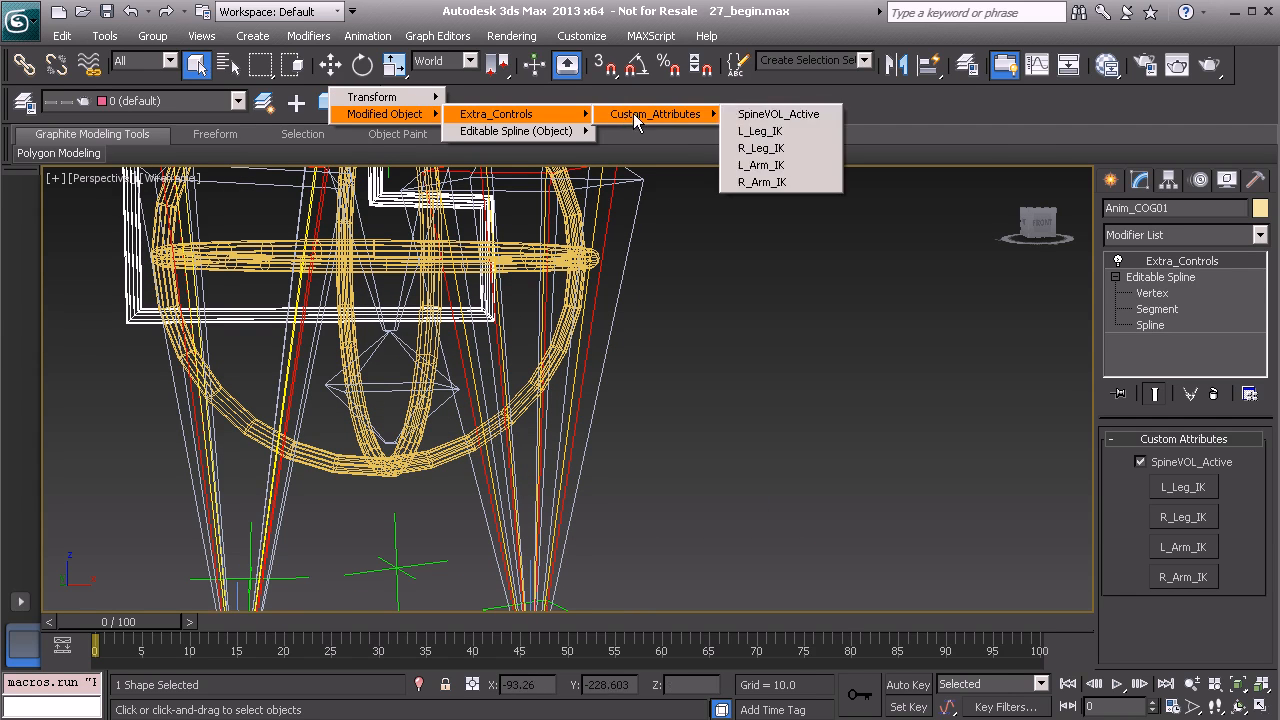
left_click(761, 131)
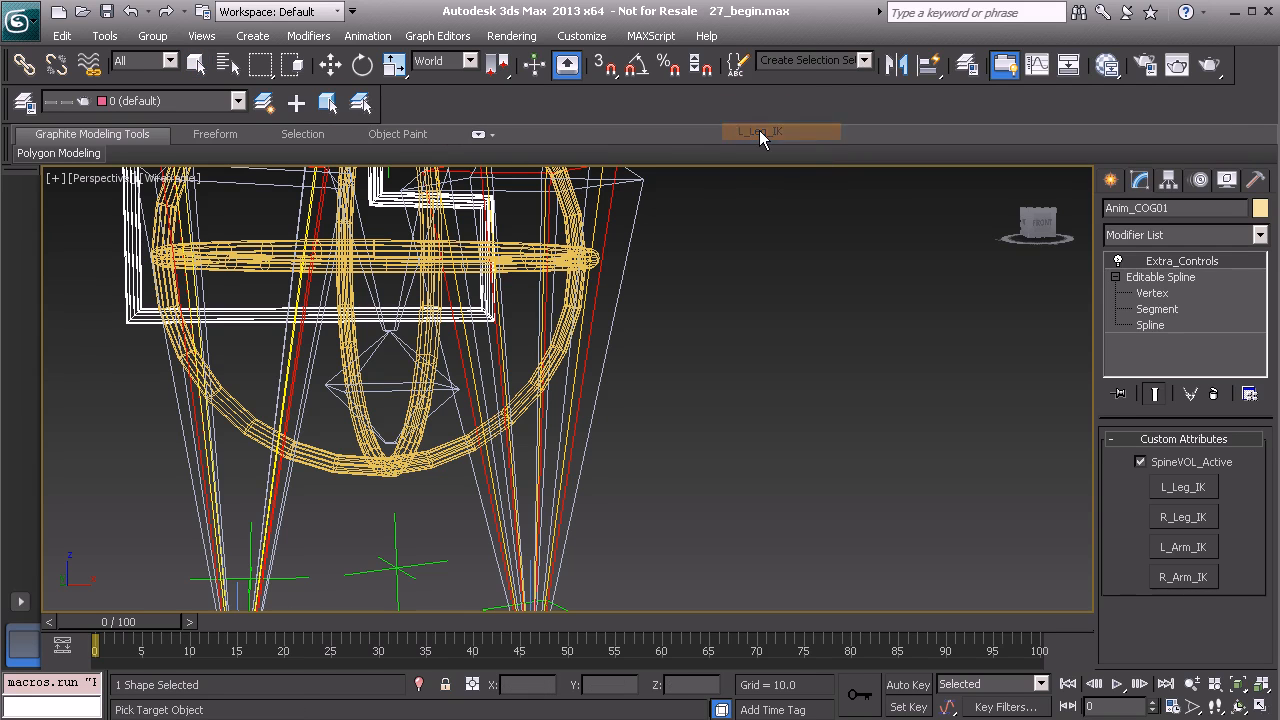
left_click(561, 414)
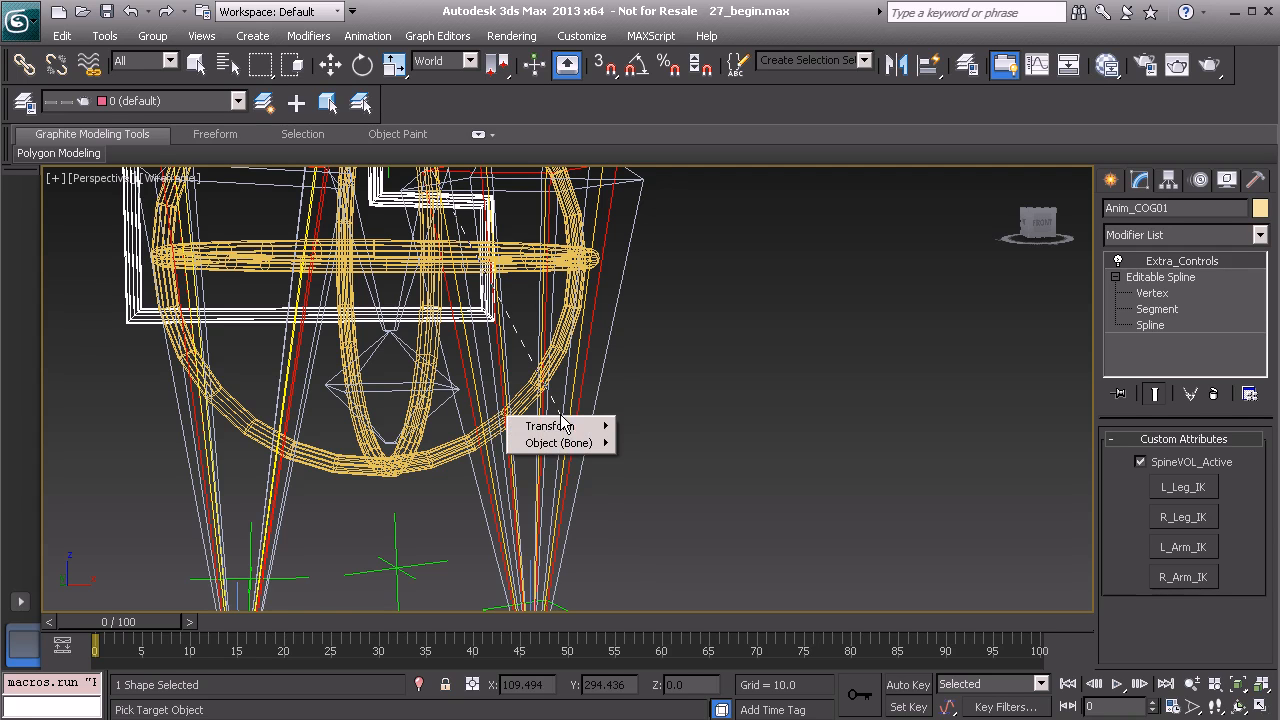
mouse_move(563, 427)
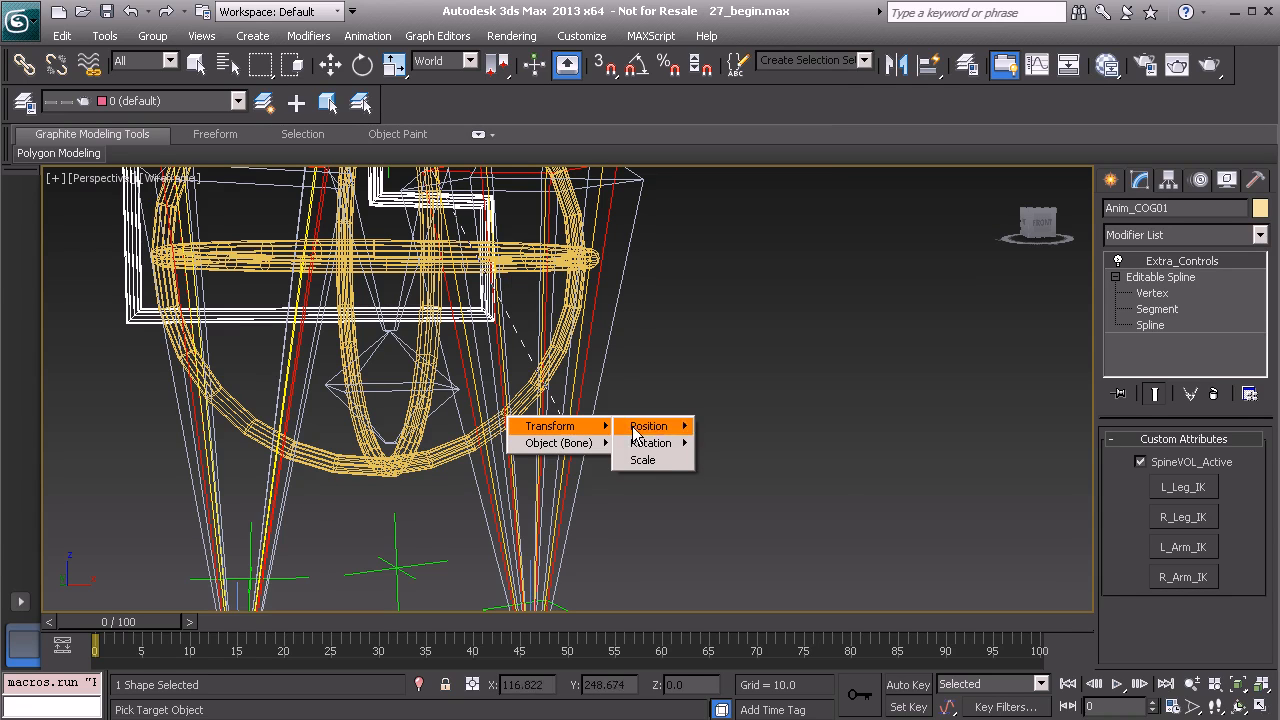
mouse_move(666, 450)
mouse_move(768, 479)
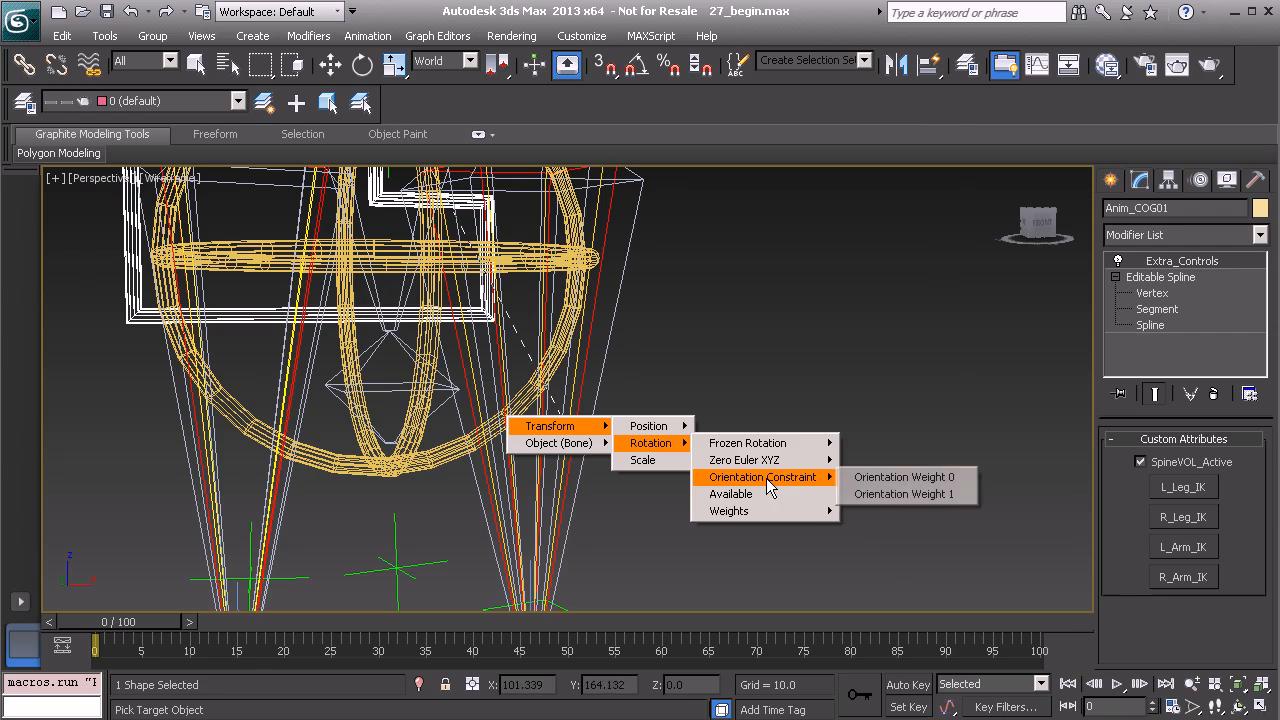
left_click(911, 483)
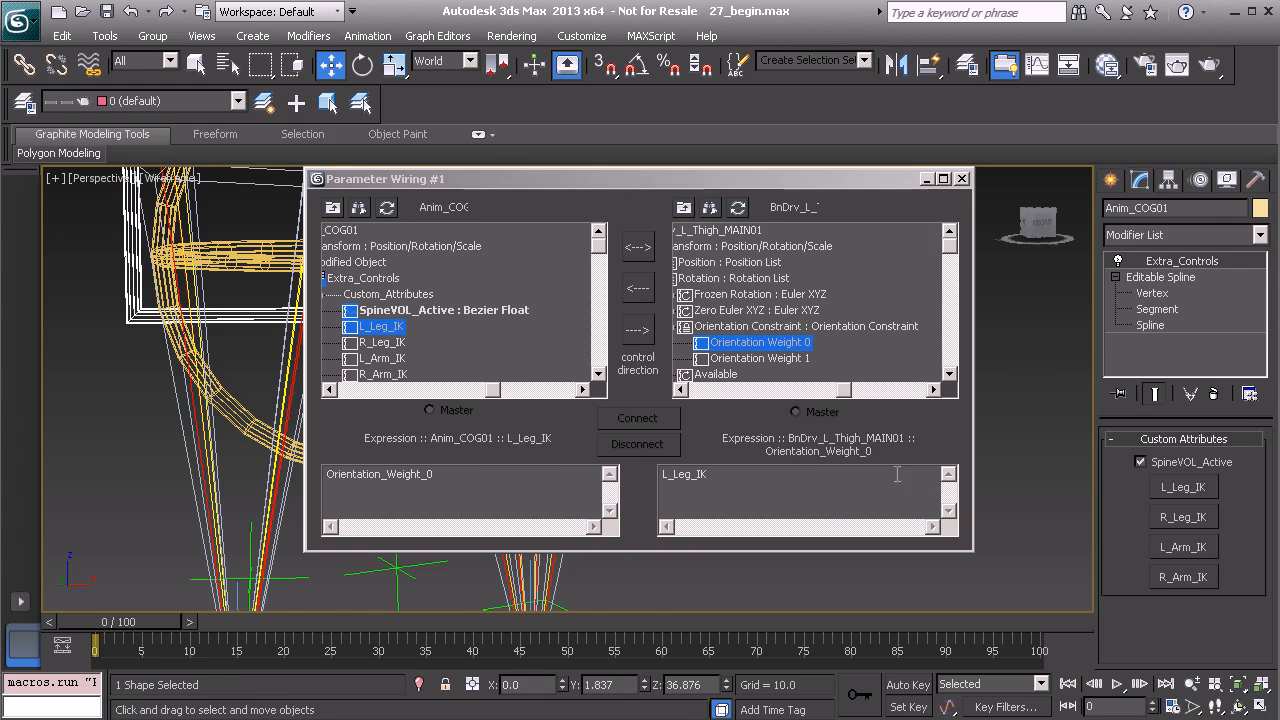
left_click(640, 331)
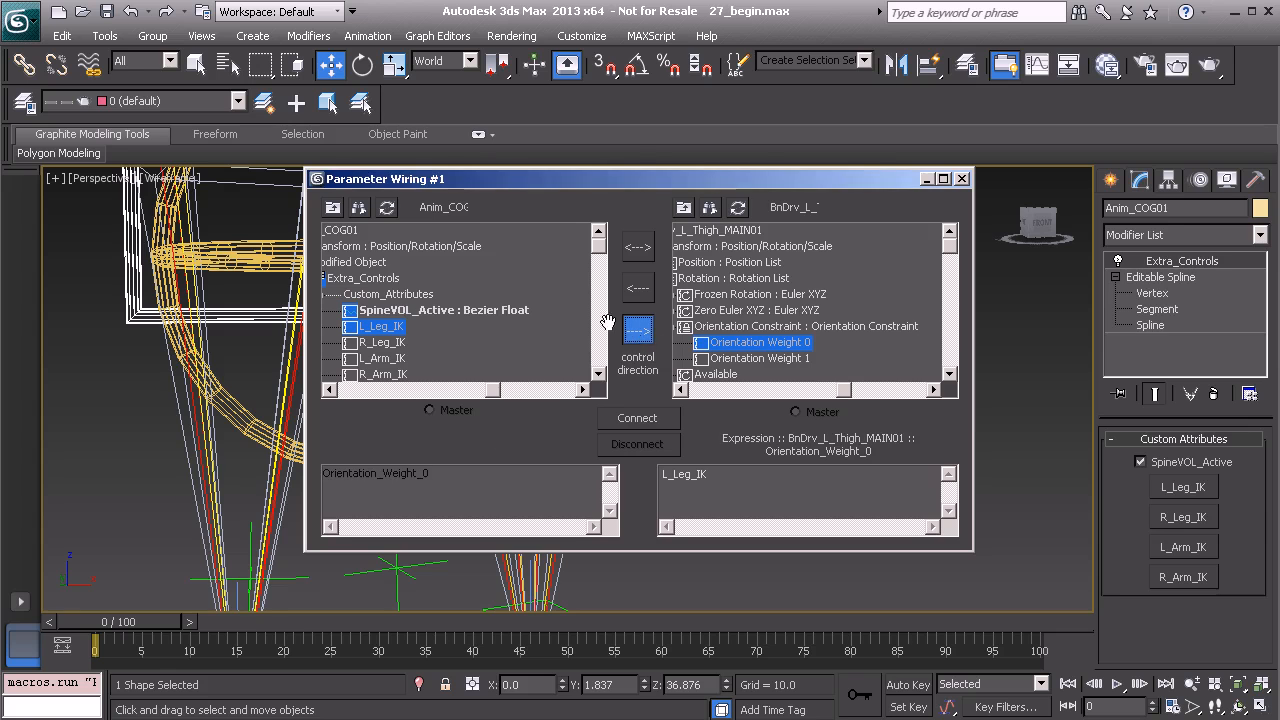
left_click(630, 418)
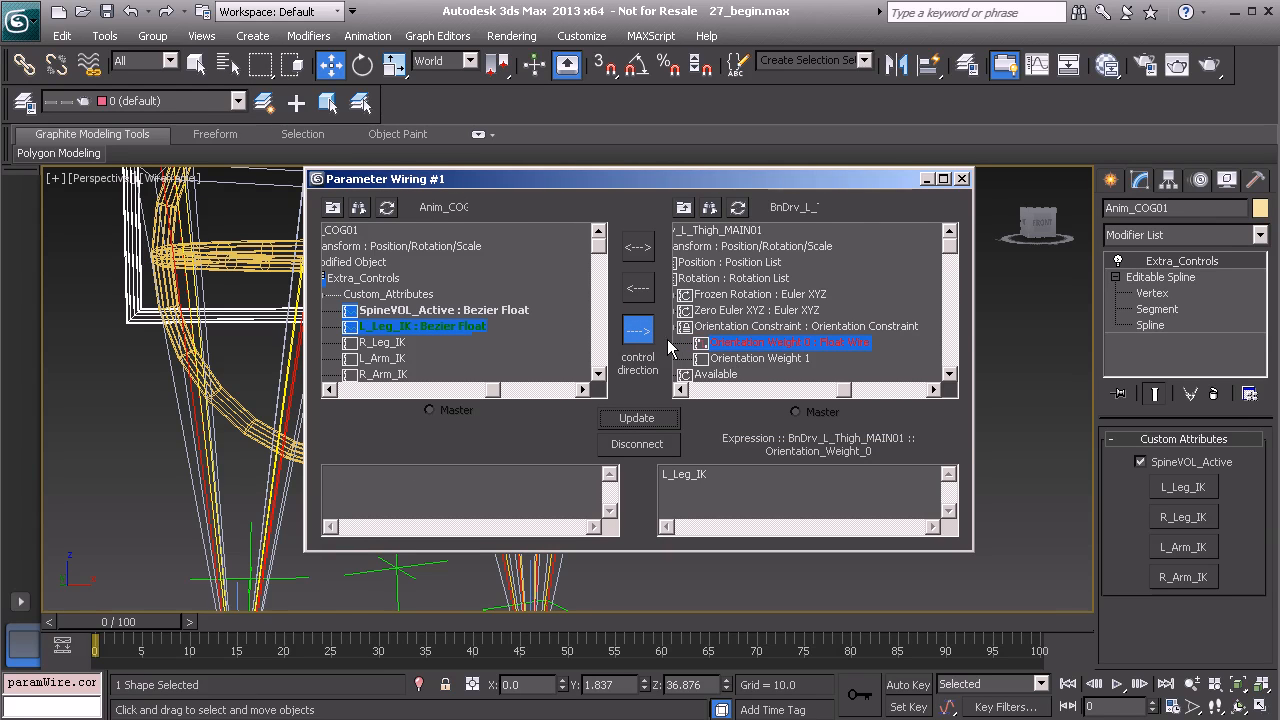
Wire L_Leg_IK one-way to the thigh's Orientation Weight 1 with the expression 1 - L_Leg_IK, and close the wiring dialog
left_click(765, 359)
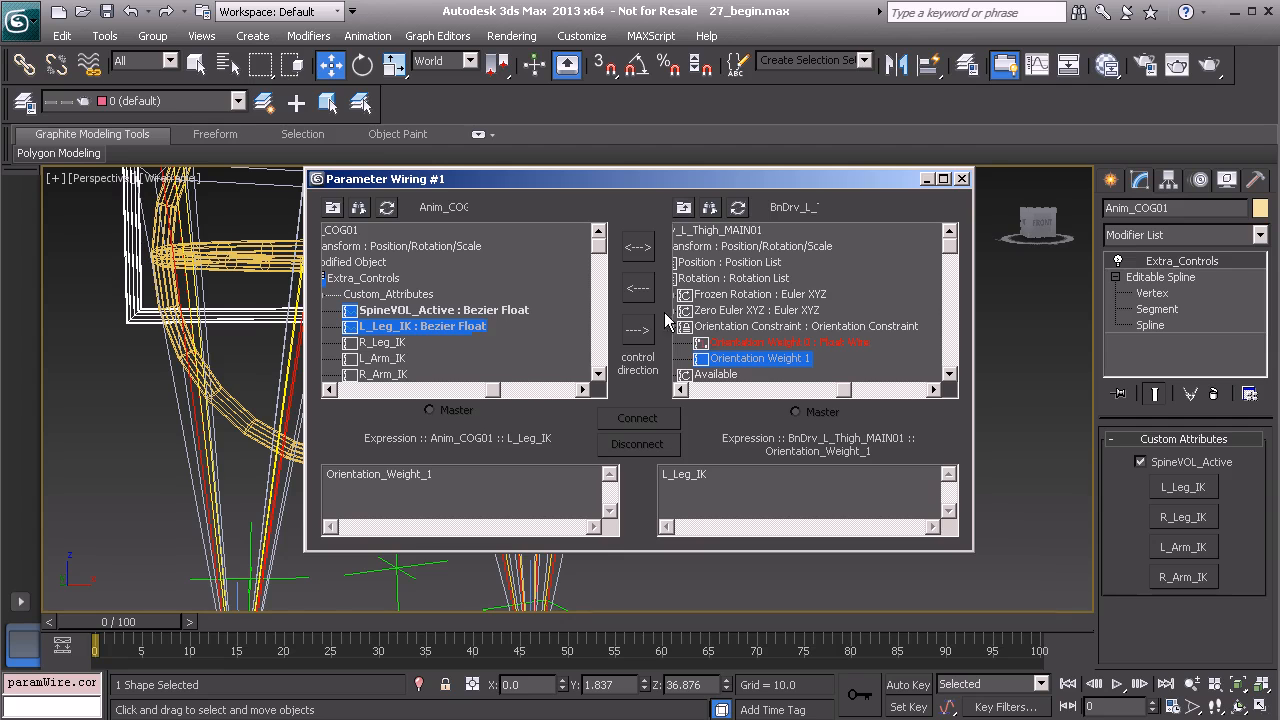
left_click_drag(672, 178, 644, 210)
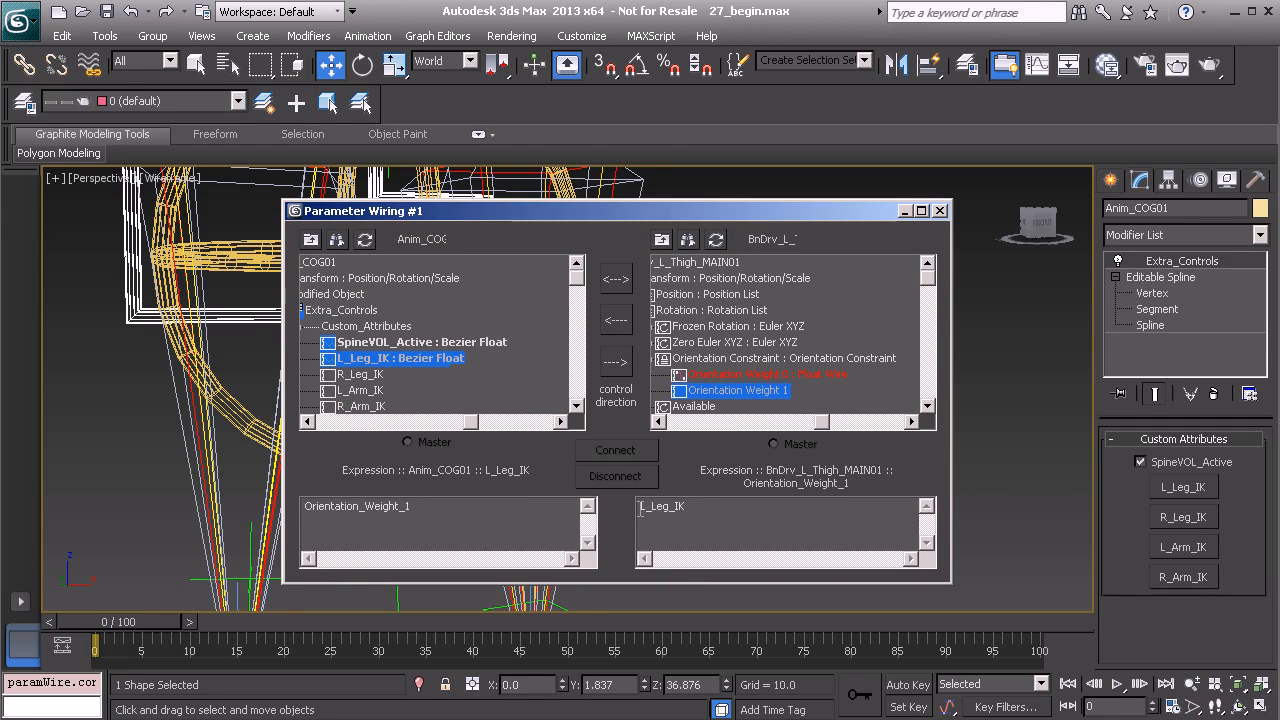
type("1 -")
left_click(616, 362)
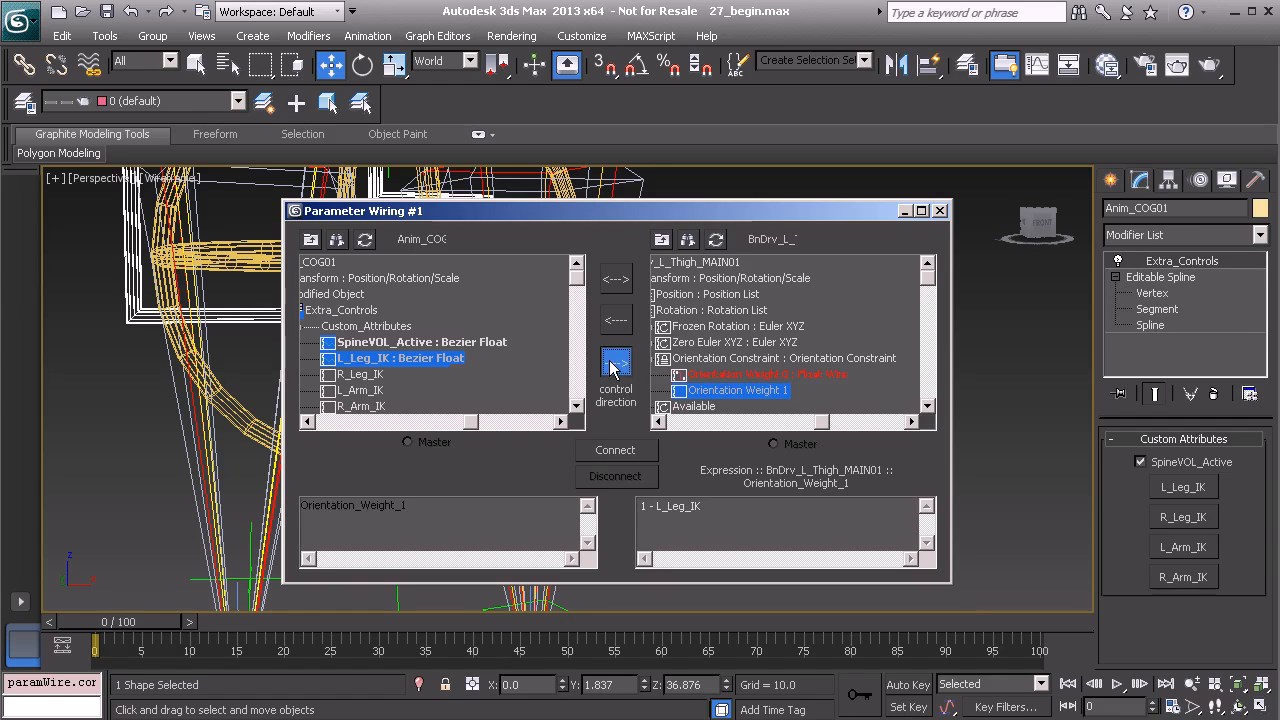
left_click(616, 450)
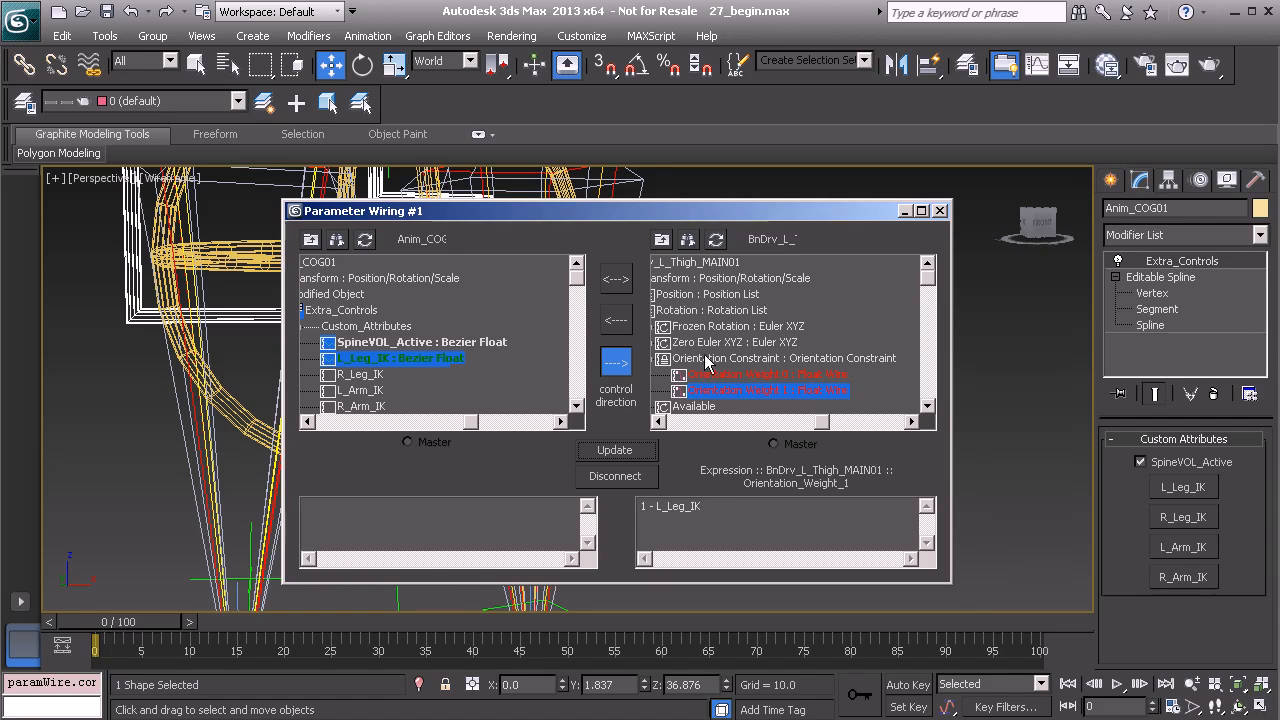
left_click(939, 211)
Wire the COG control's L_Leg_IK attribute one-way to Orientation Weight 0 of the Orientation Constraint on the BnDrv_L_Shin_MAIN01 bone
middle_click_drag(630, 494, 589, 342)
scroll(587, 370, "down", 4)
middle_click_drag(535, 498, 606, 338, "alt")
scroll(593, 433, "up", 2)
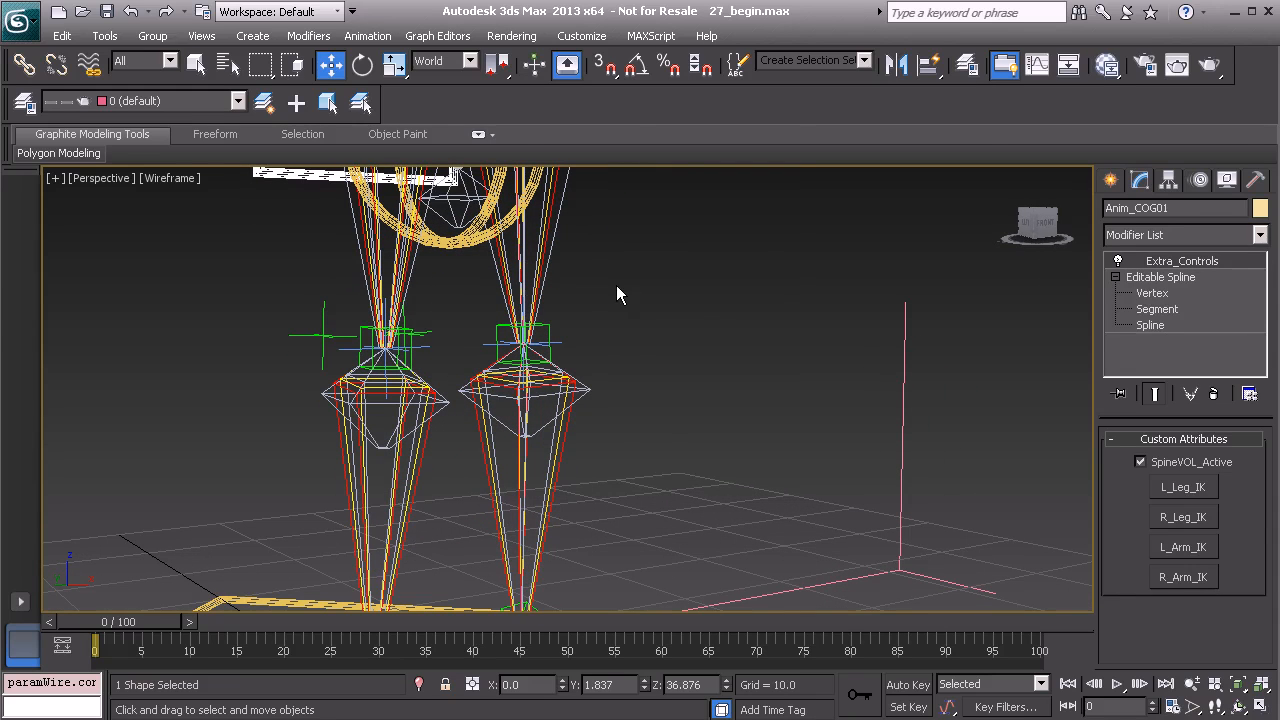
right_click(617, 286)
left_click(708, 449)
mouse_move(473, 67)
mouse_move(620, 67)
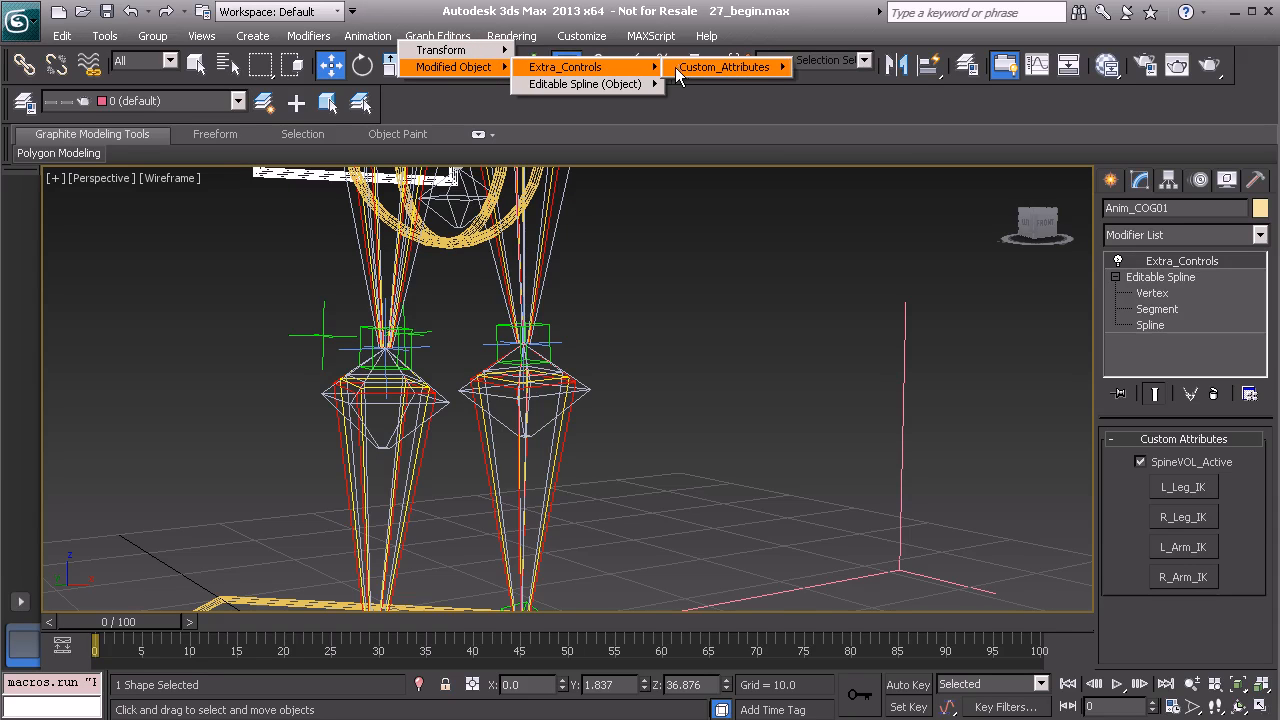
mouse_move(679, 74)
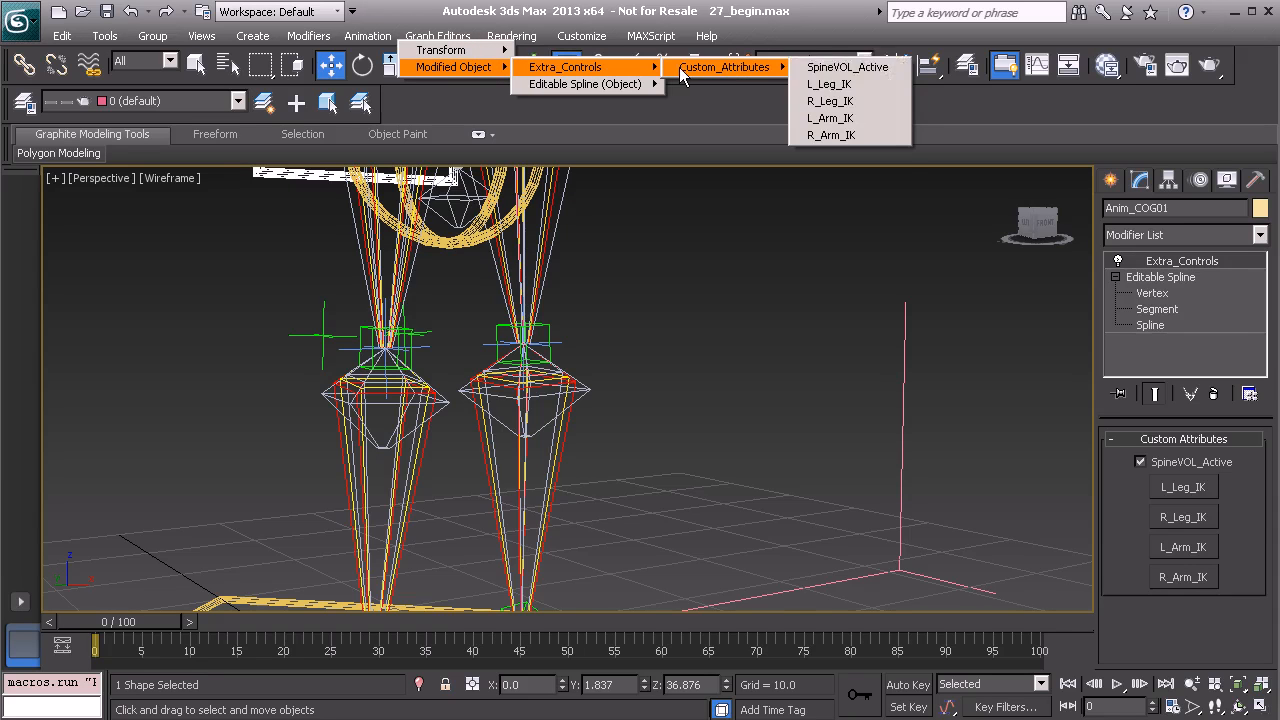
left_click(843, 86)
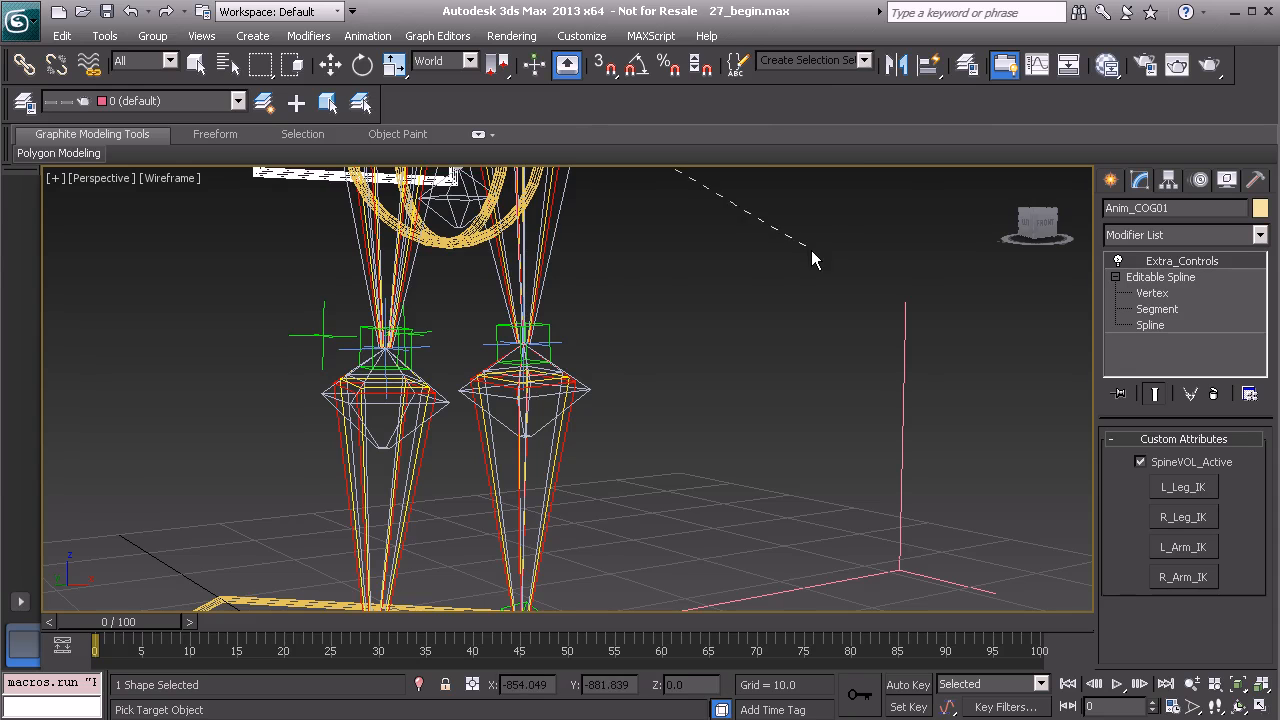
scroll(612, 465, "up", 5)
middle_click_drag(614, 457, 625, 365)
left_click(547, 405)
mouse_move(550, 414)
mouse_move(640, 432)
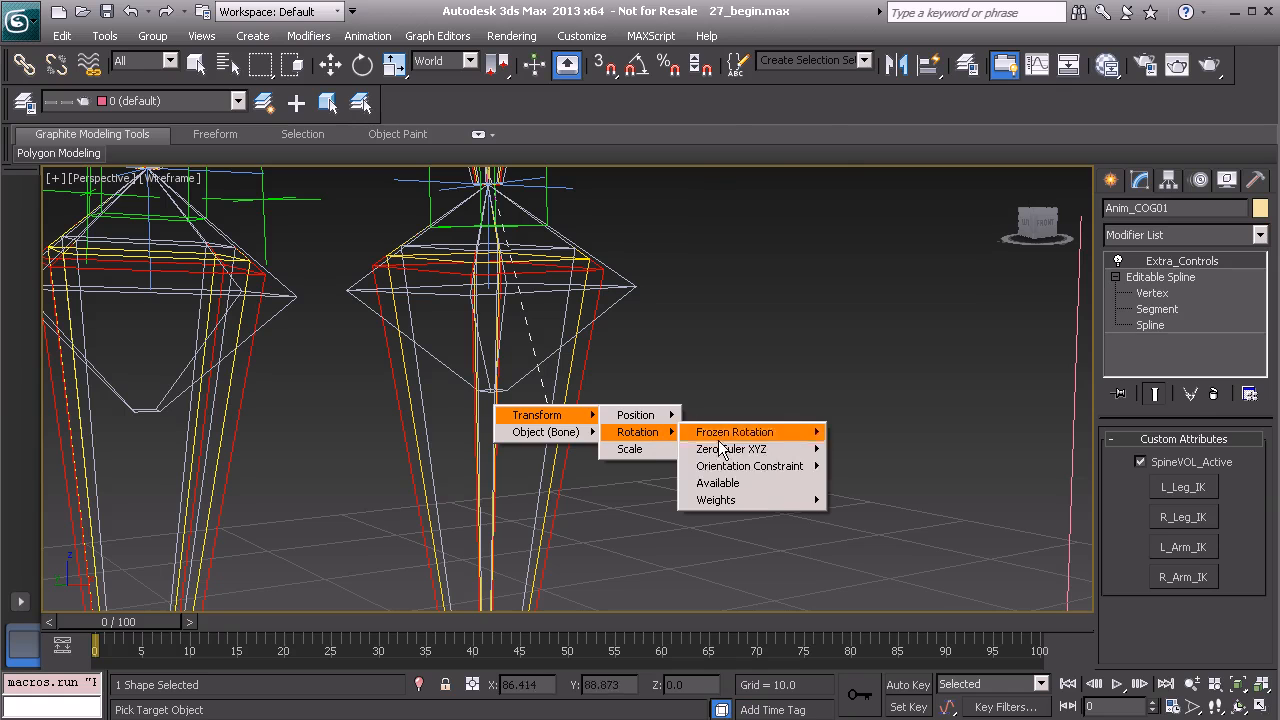
mouse_move(778, 467)
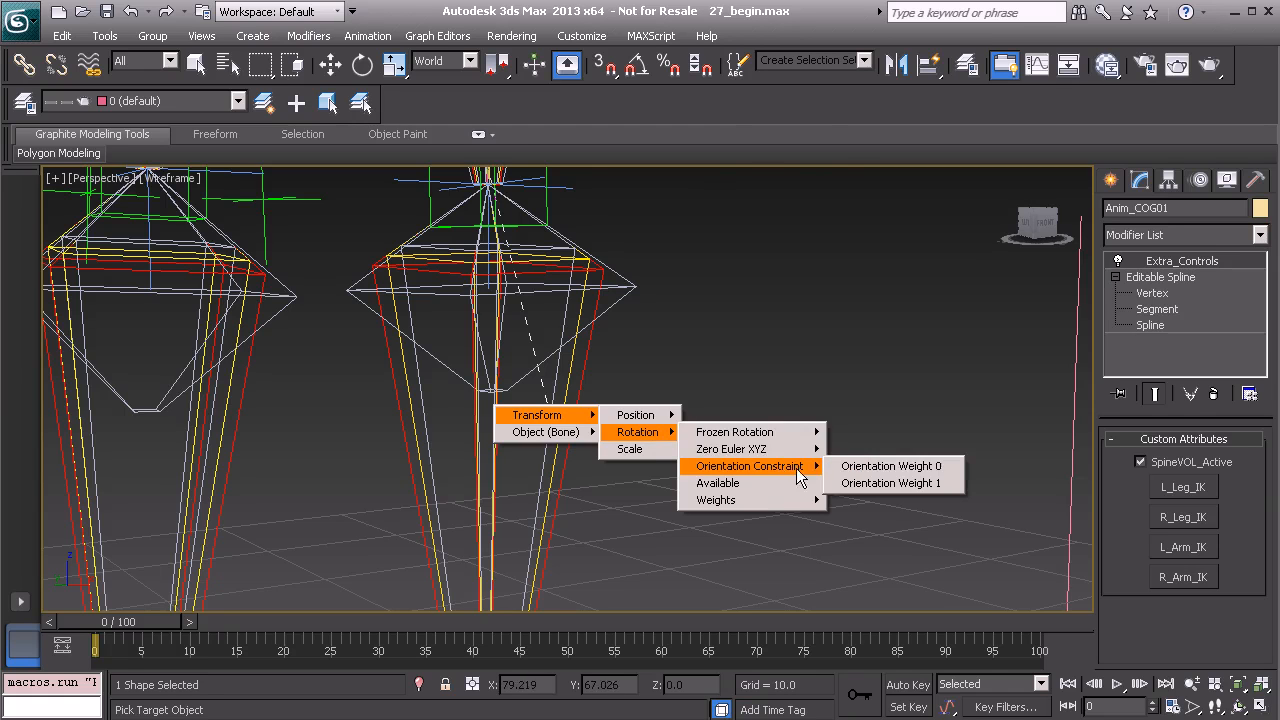
left_click(893, 466)
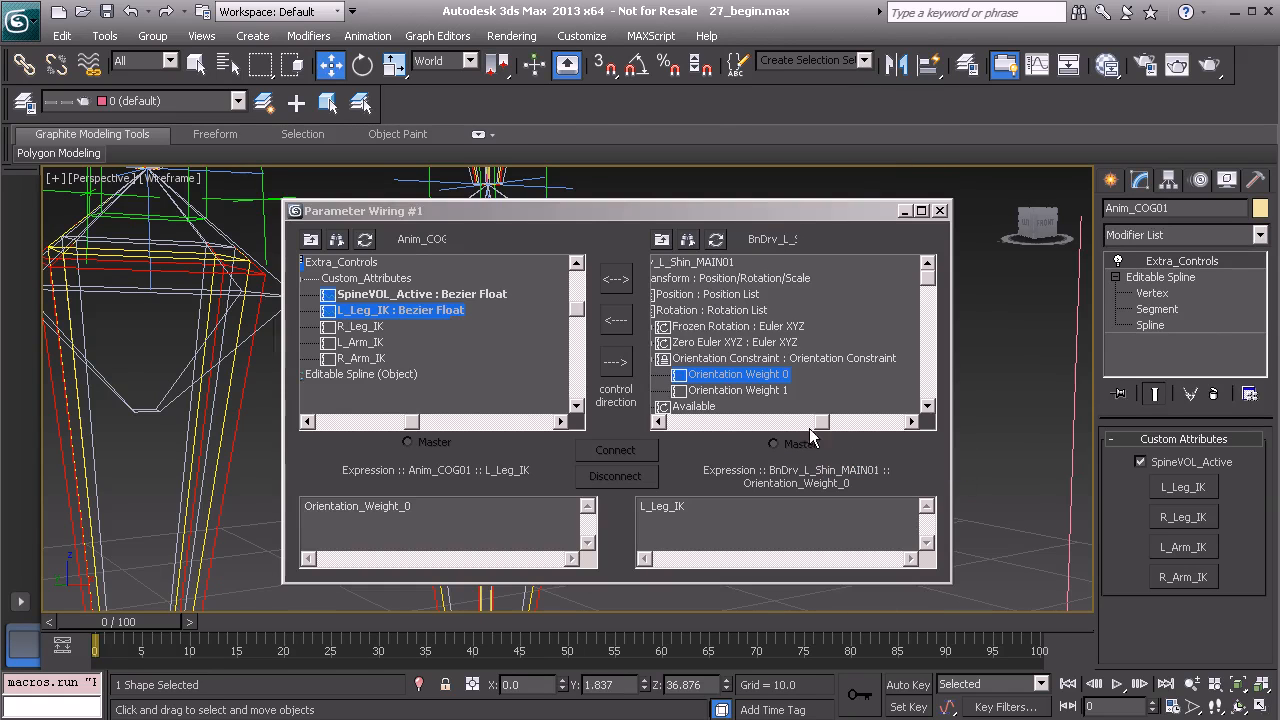
left_click(620, 364)
left_click(615, 450)
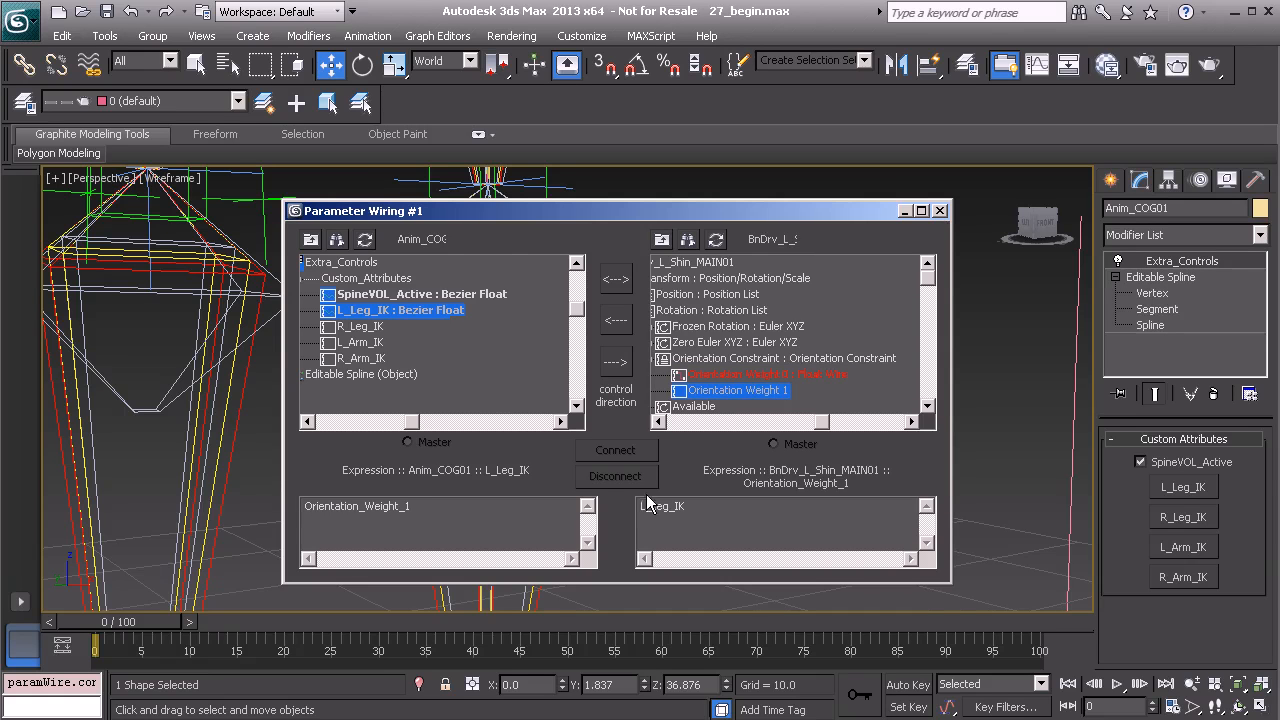
Wire L_Leg_IK one-way to the left shin's Orientation Weight 1 with the expression 1 - L_Leg_IK, and close the wiring dialog
type("1-")
left_click(615, 362)
left_click(618, 451)
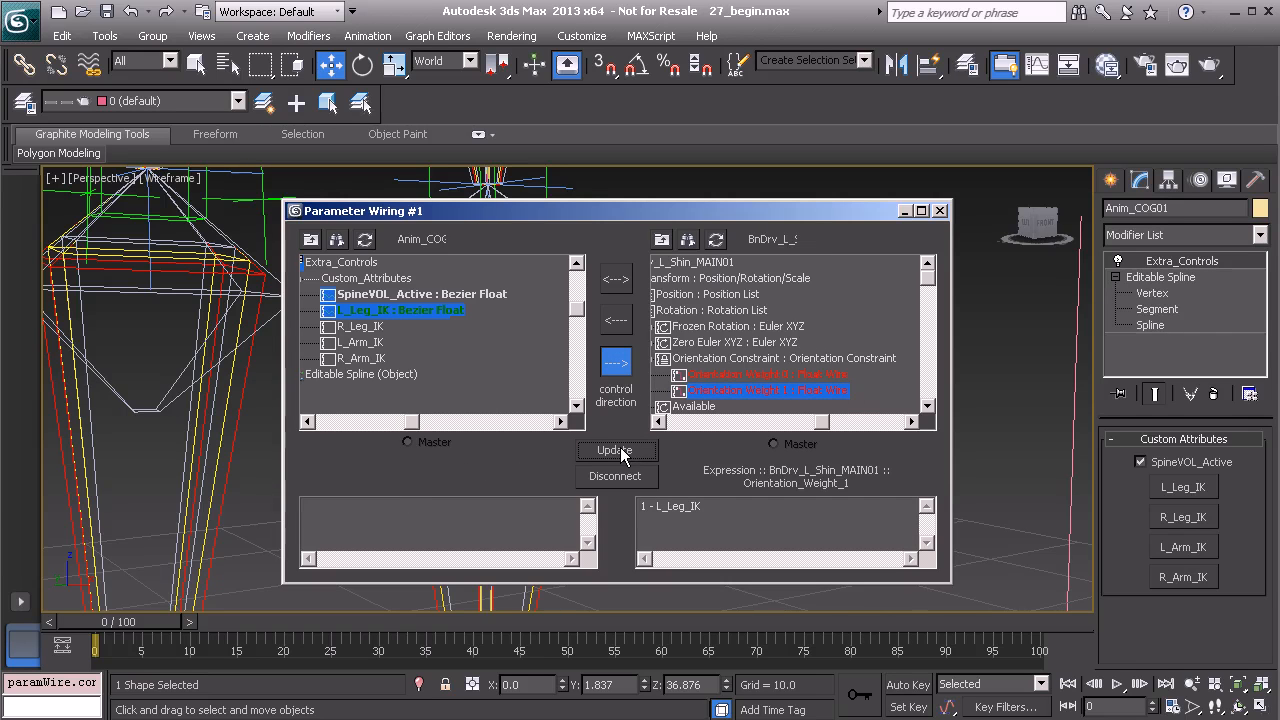
left_click(942, 212)
Rotate the BnDrv_L_Thigh_FK01 bone about 67.5 degrees around its local Z axis to test the left leg's FK control
middle_click_drag(765, 320, 616, 350)
scroll(616, 350, "down", 4)
middle_click_drag(596, 304, 555, 446)
middle_click_drag(555, 446, 708, 461)
scroll(686, 420, "up", 3)
scroll(690, 423, "up", 3)
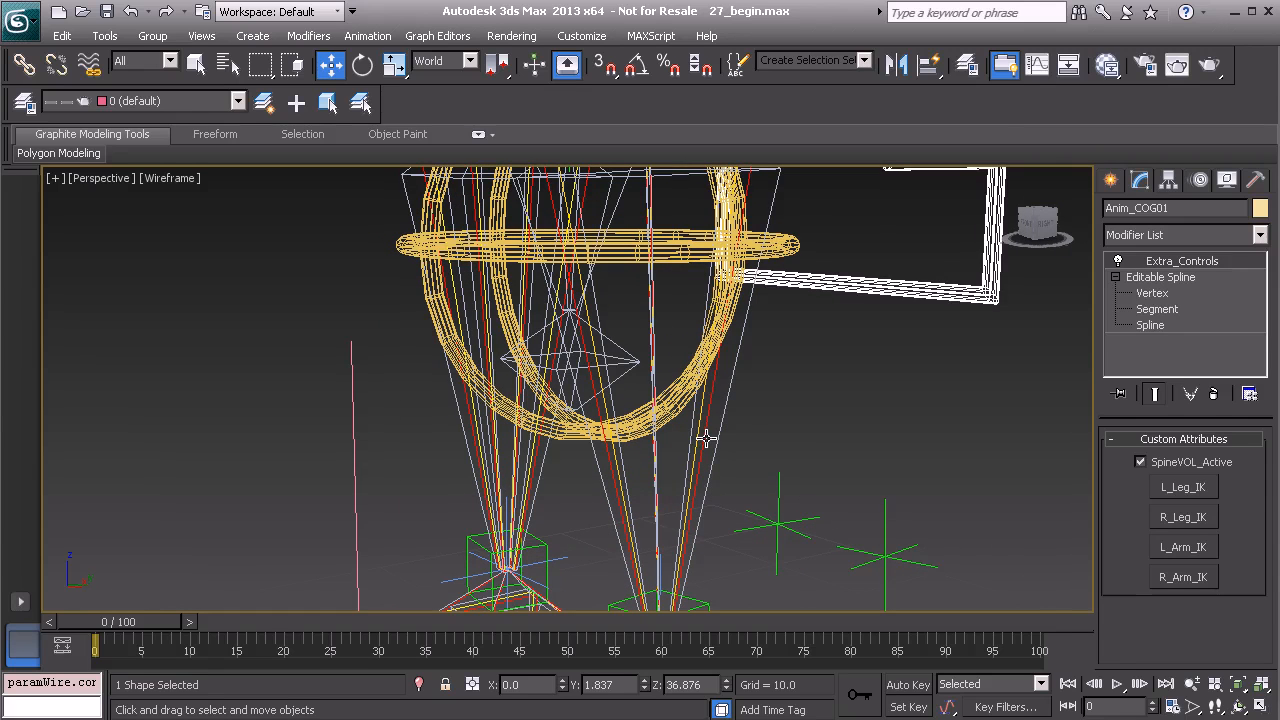
left_click(694, 433)
middle_click_drag(717, 454, 598, 440, "alt")
scroll(698, 469, "down", 4)
key("e")
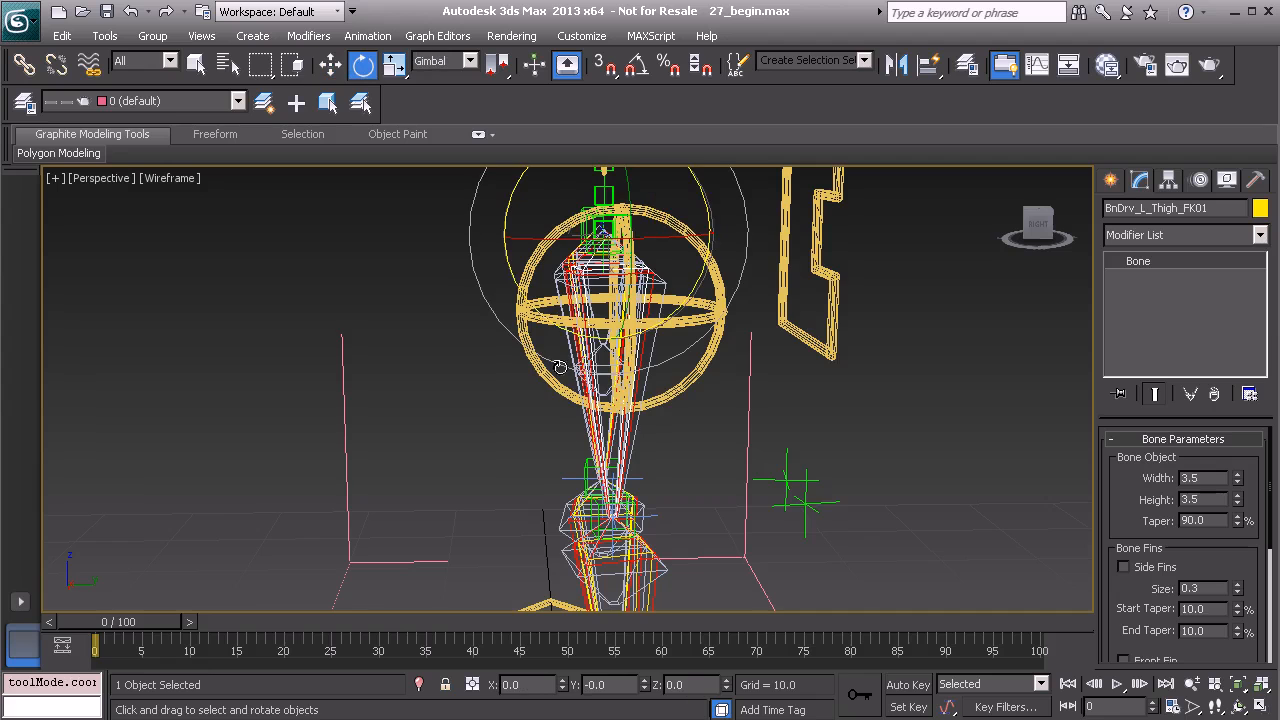
left_click_drag(543, 312, 445, 215)
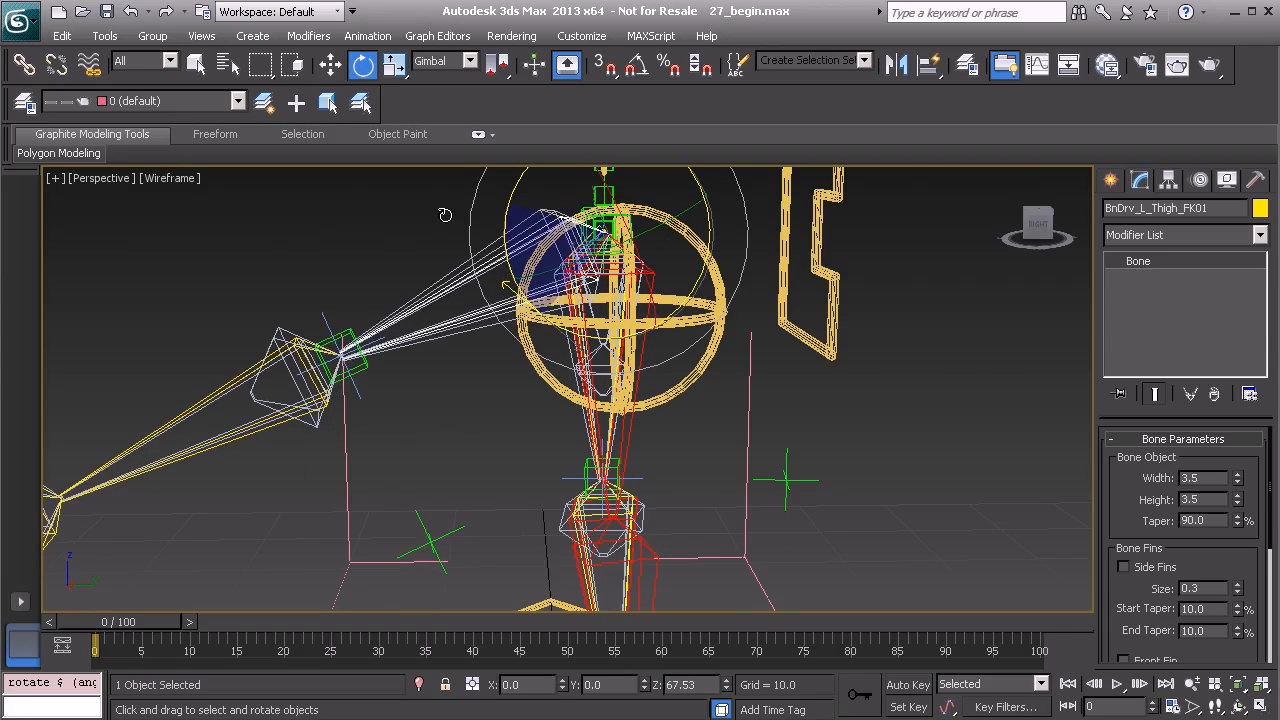
Test-rotate the left FK shin bone, and undo the FK test rotations
middle_click_drag(375, 348, 630, 365)
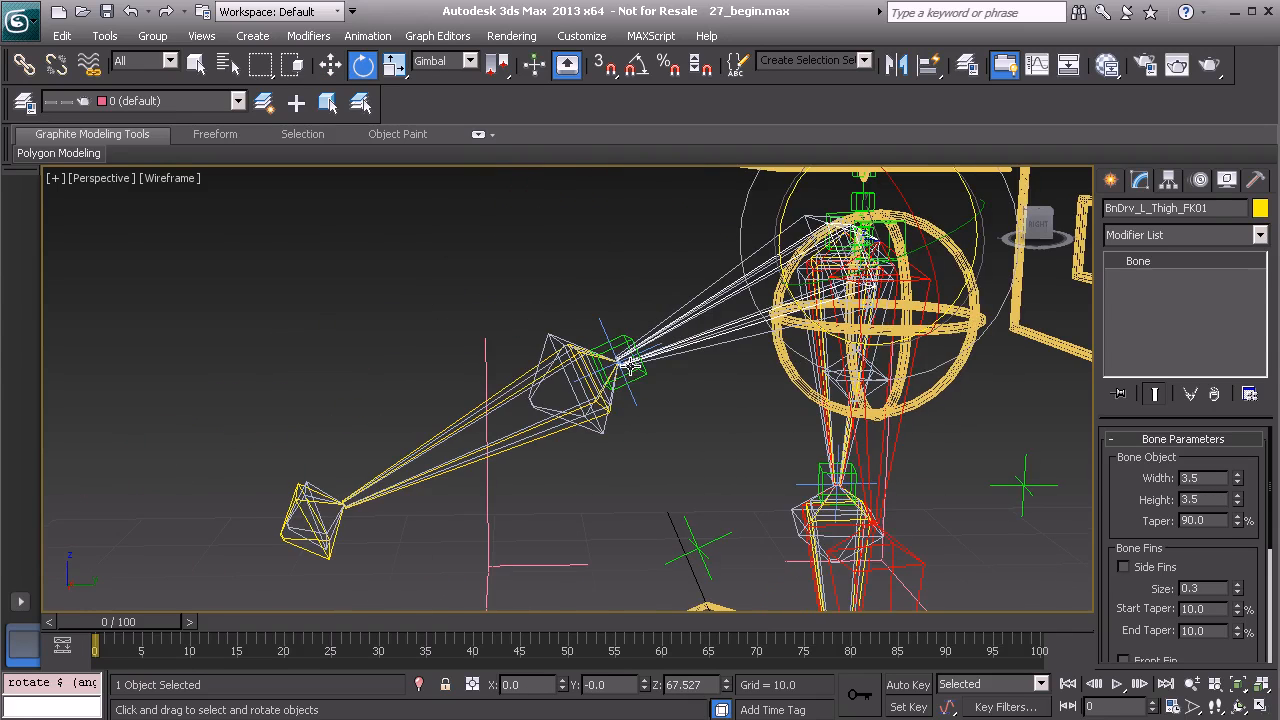
left_click(510, 381)
left_click_drag(518, 347, 562, 506)
key("ctrl+z")
key("ctrl+z")
key("ctrl+z")
Select the Anim_COG01 control and turn on its L_Leg_IK button
middle_click_drag(562, 474, 501, 313)
middle_click_drag(906, 298, 856, 386)
left_click(943, 295)
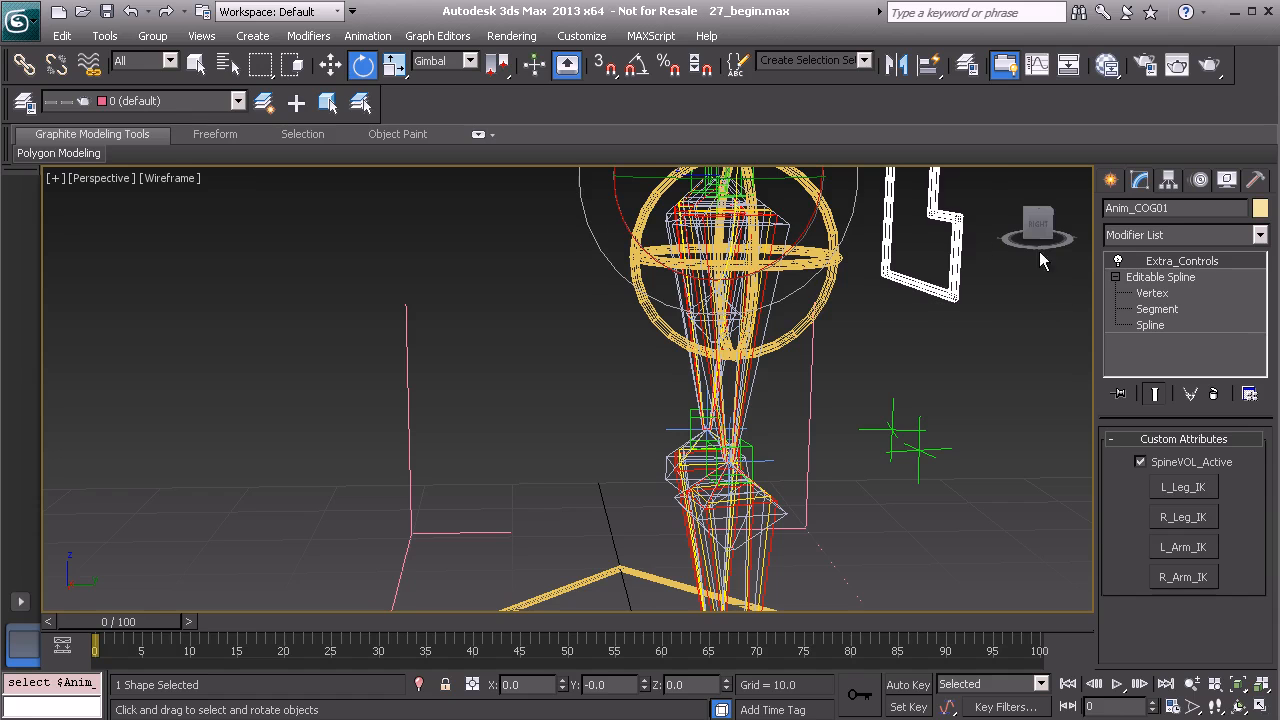
left_click(1182, 488)
Move the HIIK_L_Leg01 helper forward and up to about Y -11.7, Z 13.9 to test the left leg's IK
middle_click_drag(799, 543, 739, 344)
left_click(739, 568)
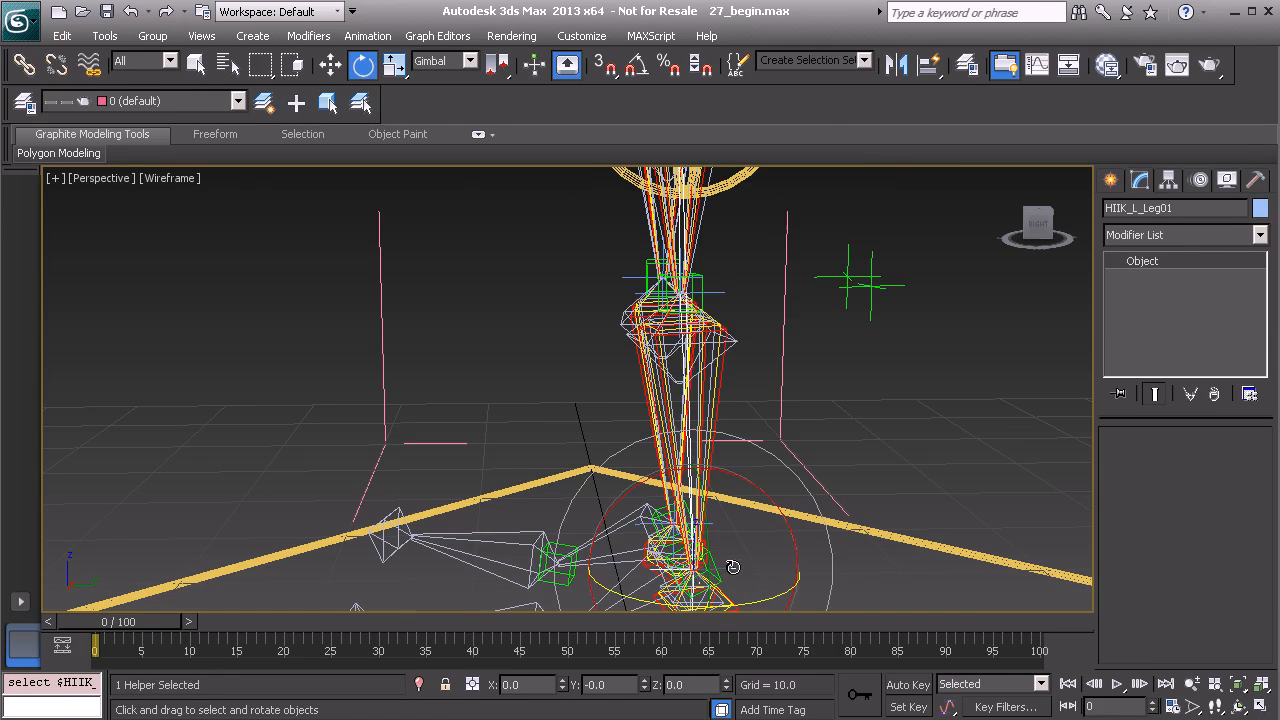
scroll(729, 437, "down", 3)
key("w")
left_click_drag(706, 490, 504, 352)
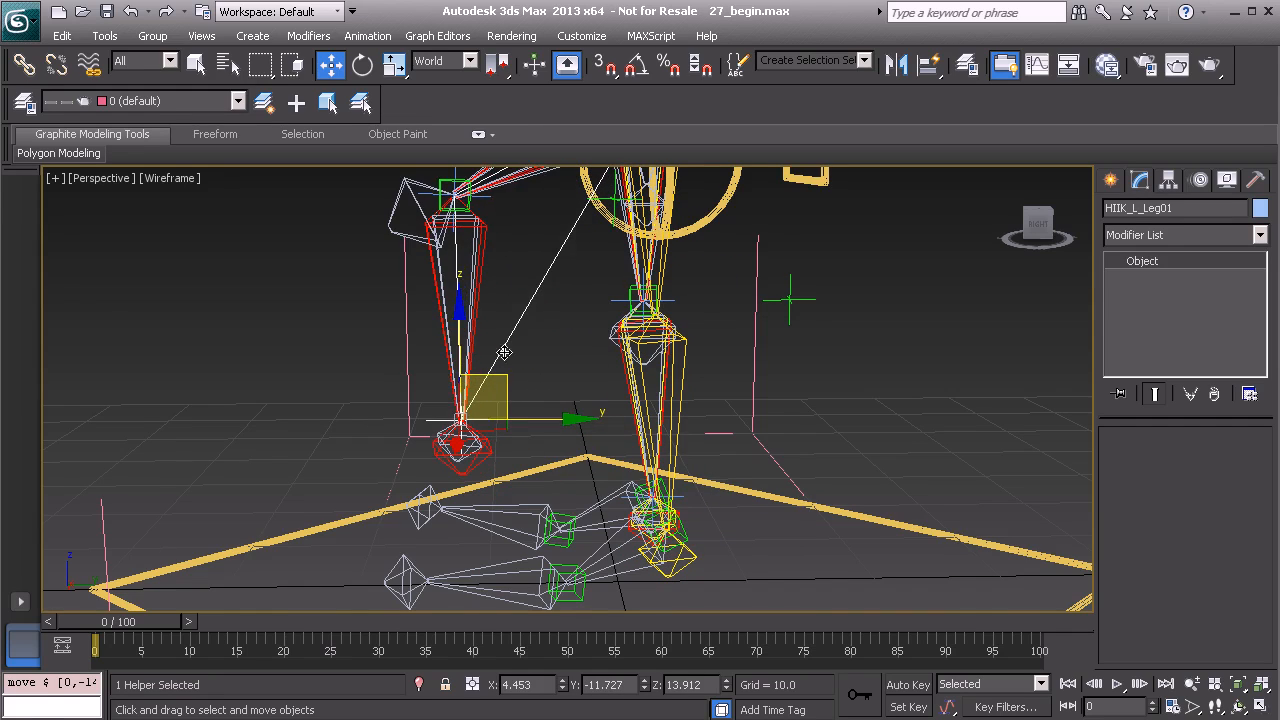
Select the COG control and switch L_Leg_IK off and back on to compare the FK and IK poses
middle_click_drag(486, 247, 508, 348)
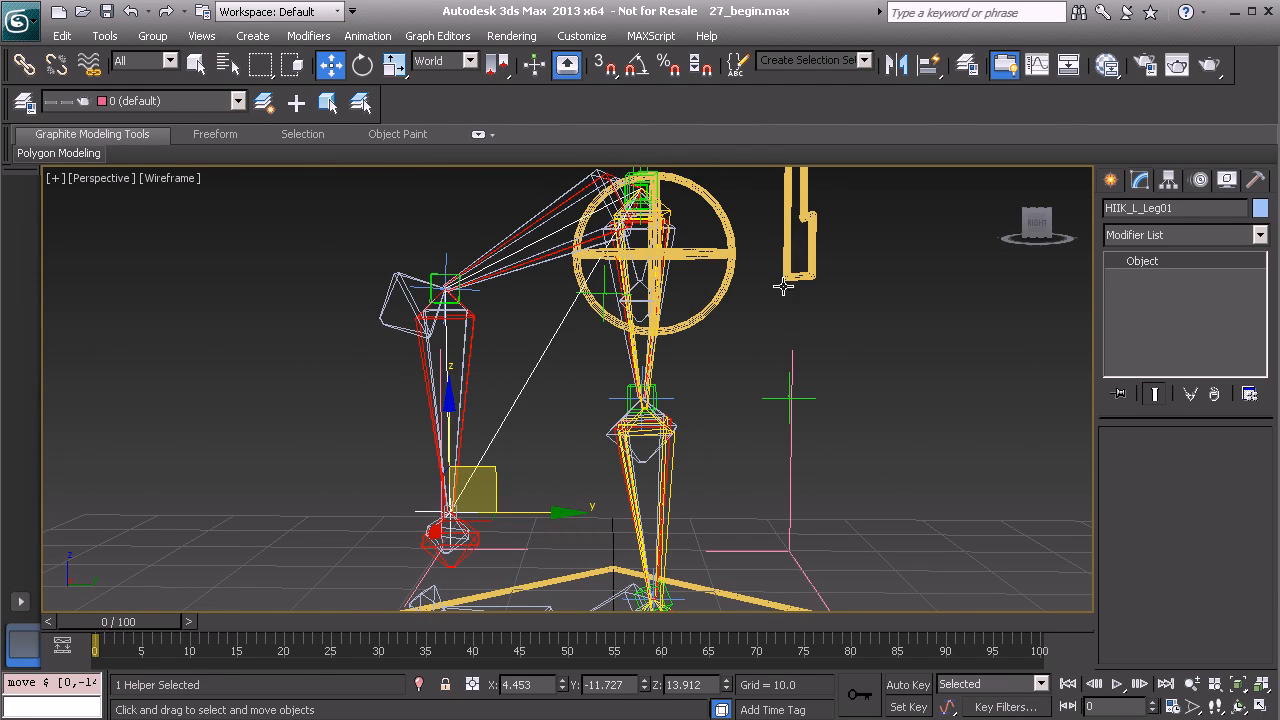
left_click(815, 262)
left_click(1181, 487)
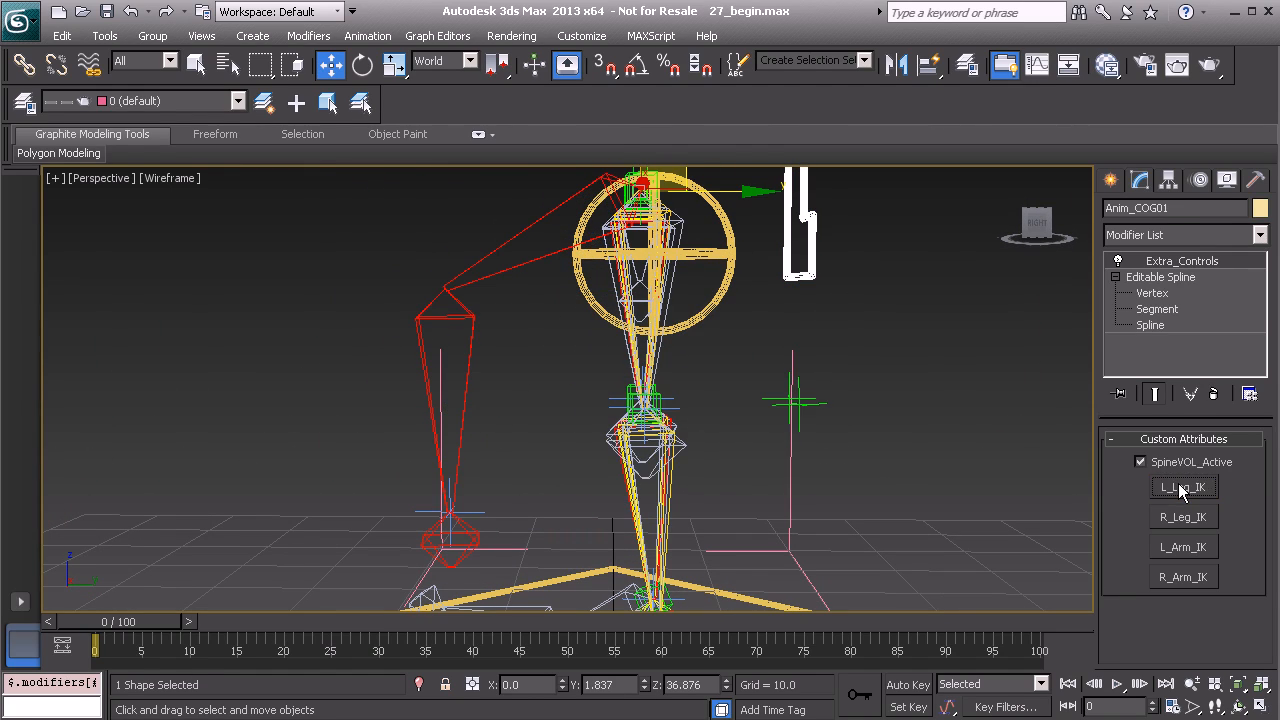
left_click(1181, 487)
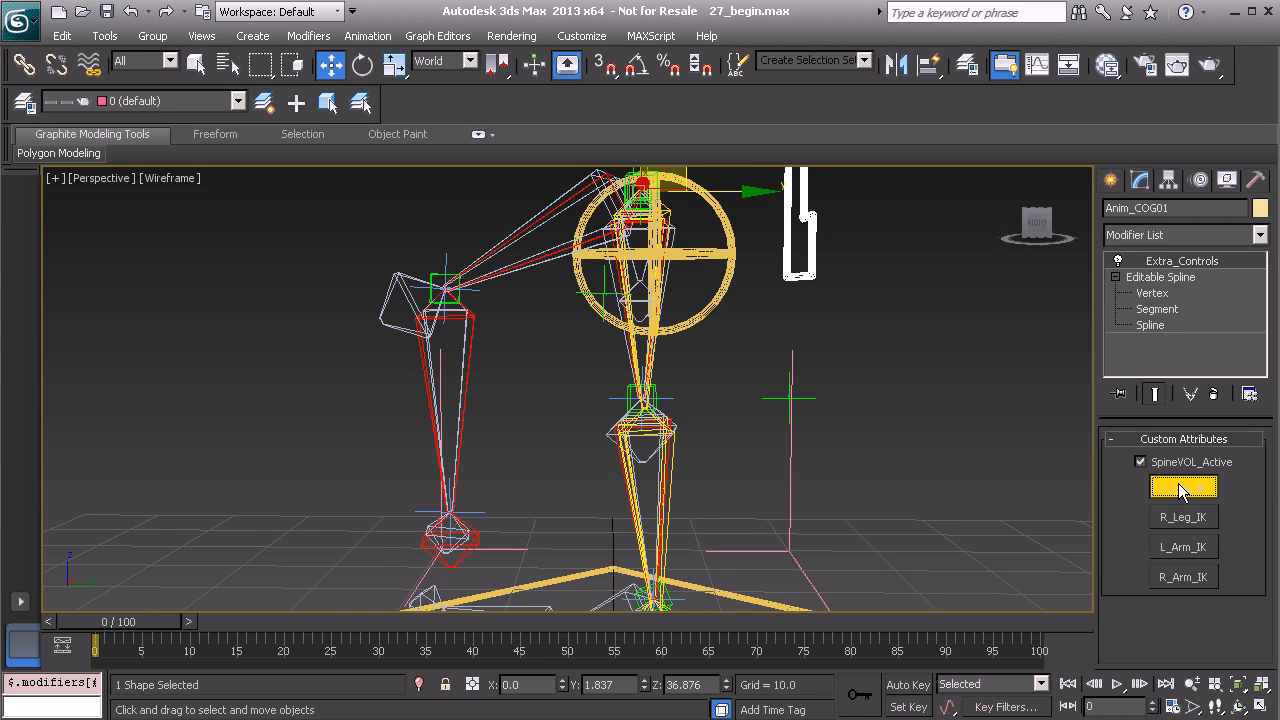
Undo the test move of the left leg's IK helper
middle_click_drag(757, 445, 800, 445, "alt")
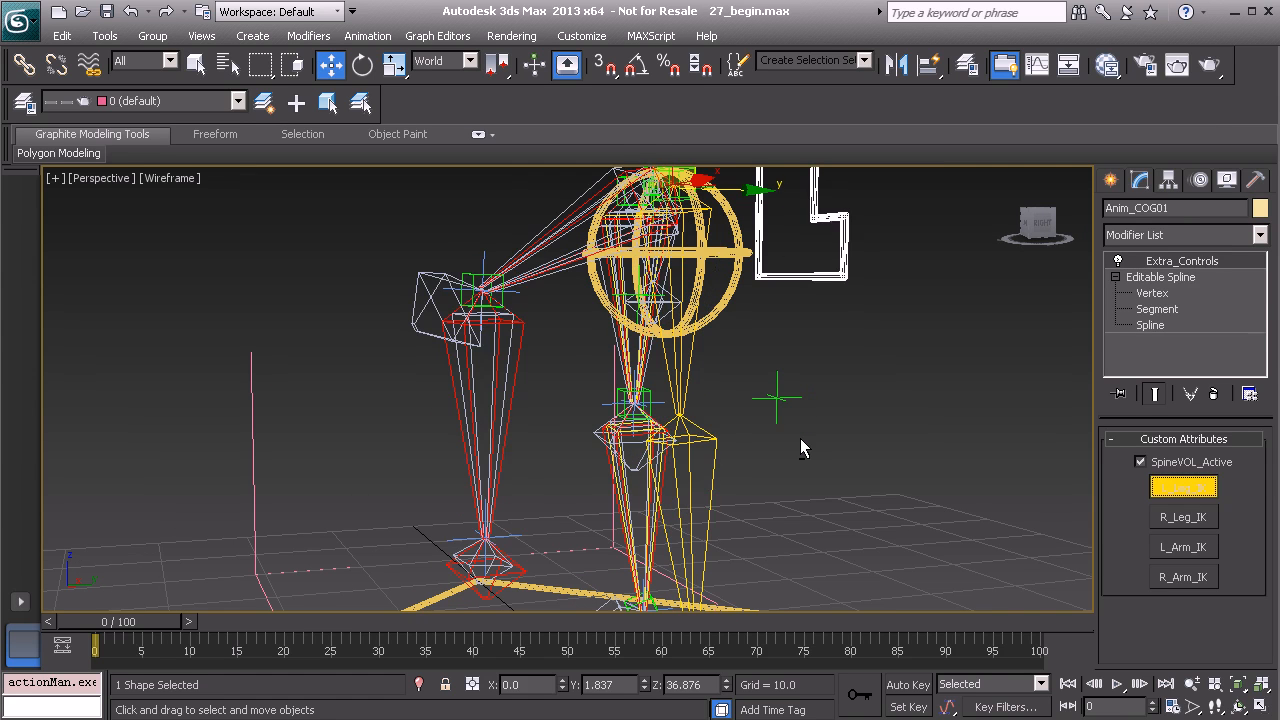
key("ctrl+z")
key("ctrl+z")
middle_click_drag(798, 454, 795, 429)
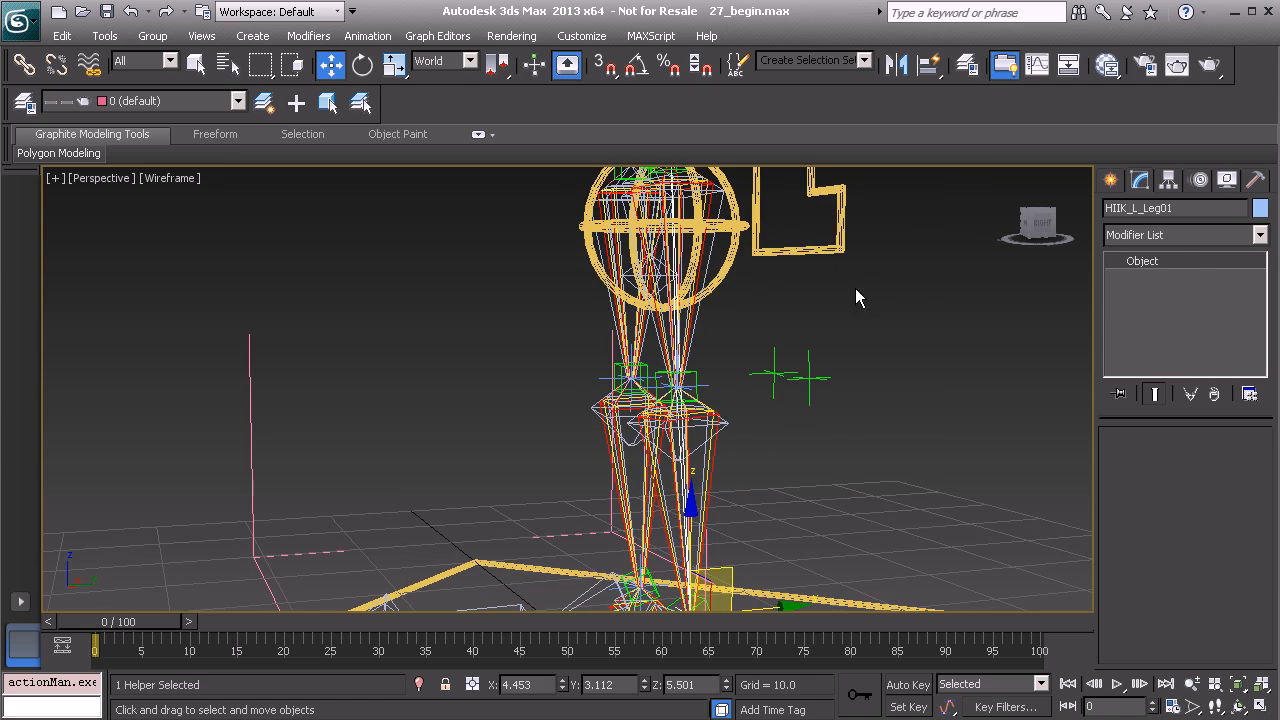
Locate the BnDrv_R_Thigh_MAIN01 bone by selecting it, and reselect the COG control
left_click(843, 234)
middle_click_drag(811, 345, 797, 461, "alt")
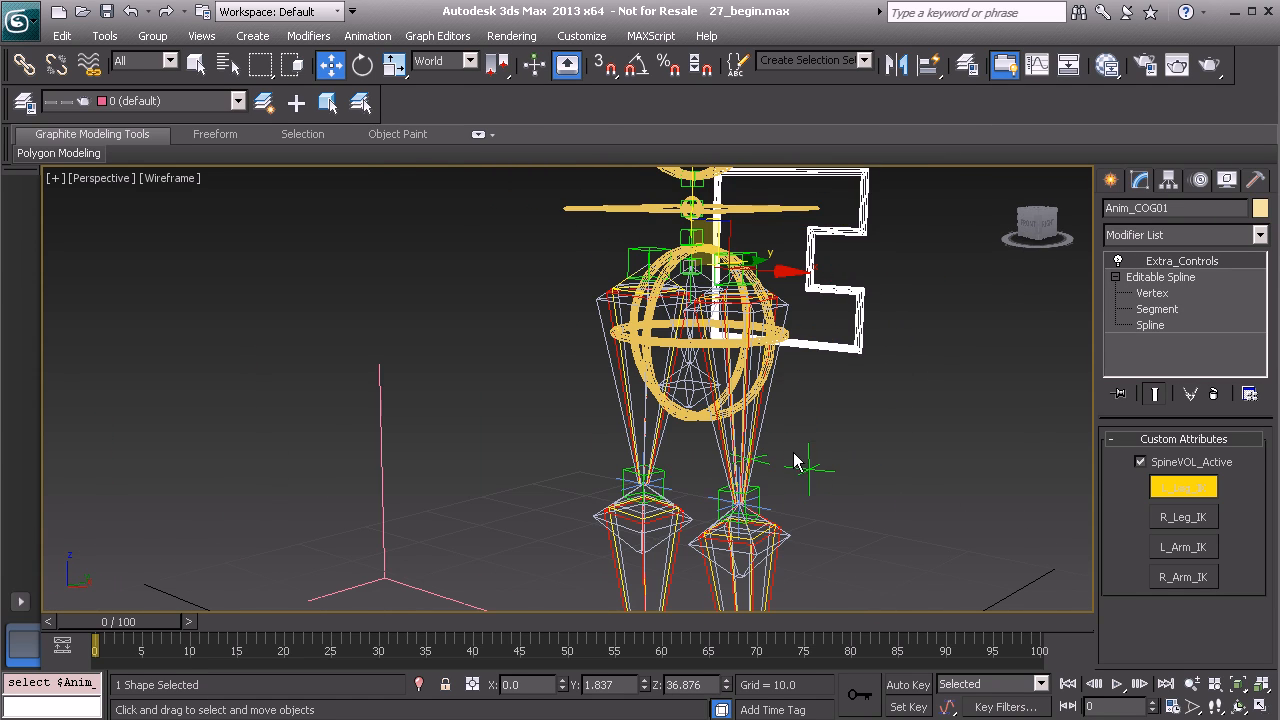
middle_click_drag(620, 425, 596, 410, "alt")
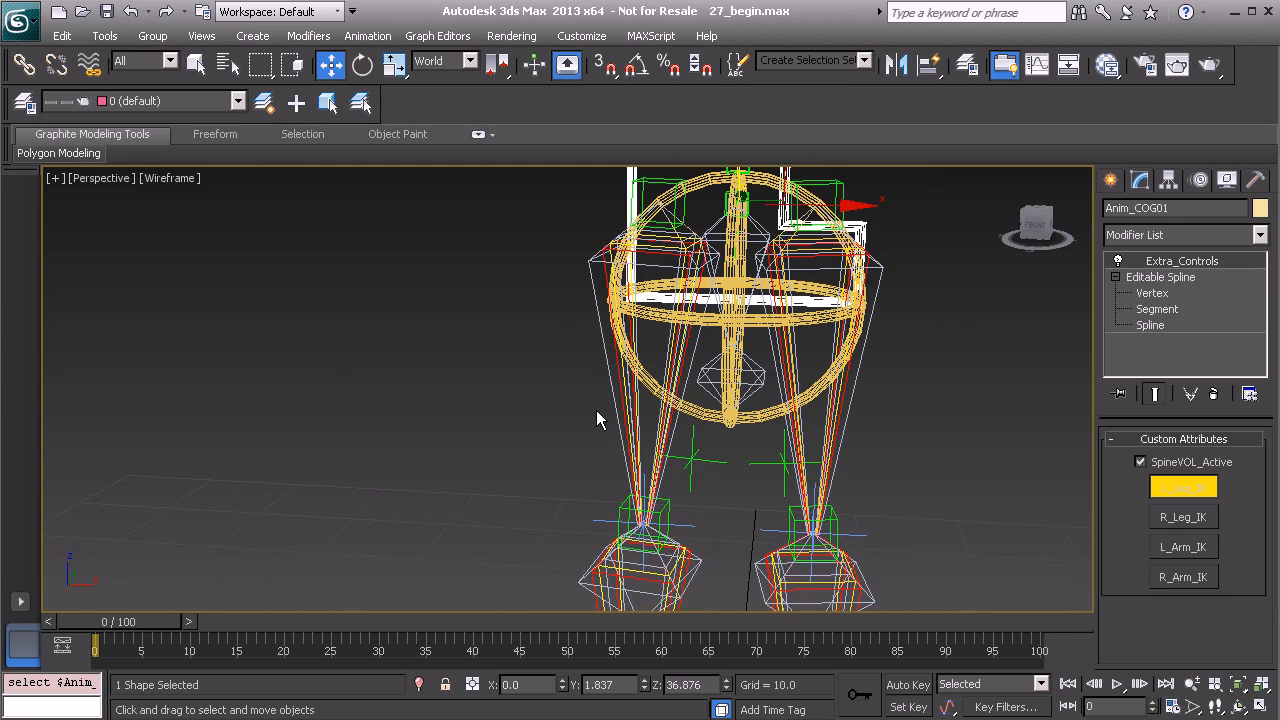
middle_click_drag(665, 363, 524, 530, "alt")
left_click(585, 362)
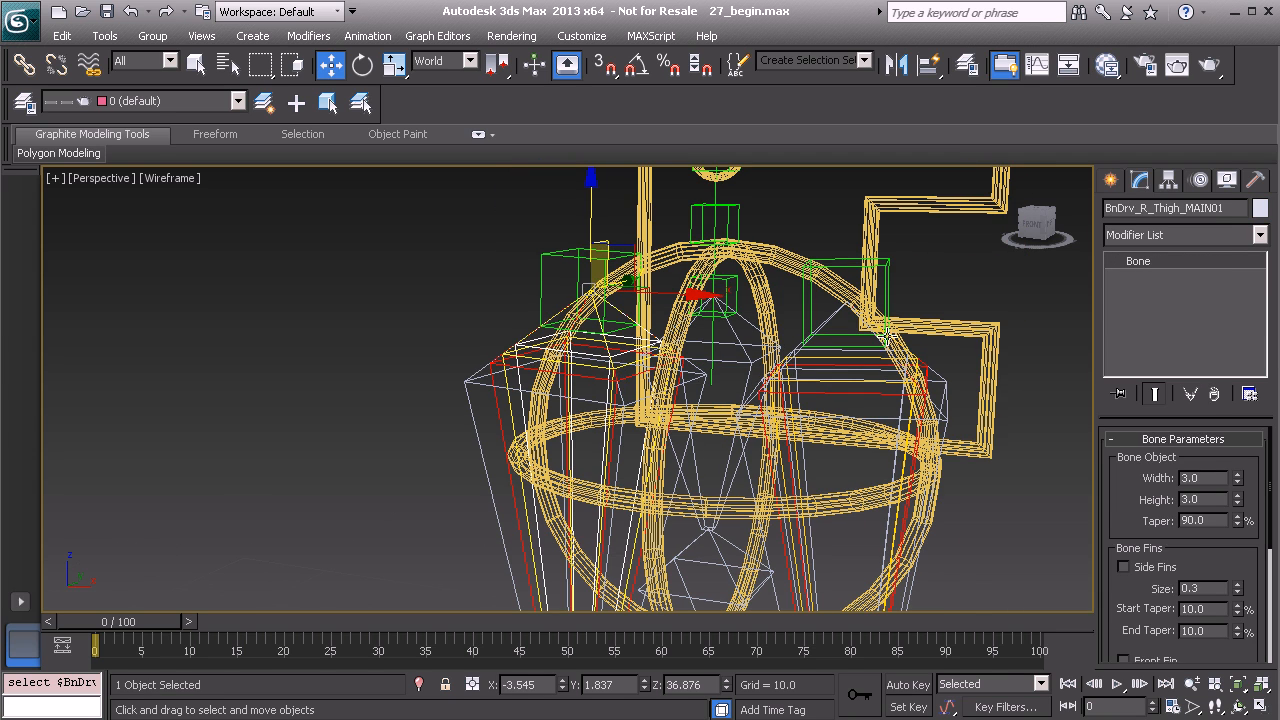
left_click(973, 337)
Wire the COG control's R_Leg_IK attribute one-way to Orientation Weight 0 of the Orientation Constraint on the BnDrv_R_Thigh_MAIN01 bone
middle_click_drag(260, 375, 350, 282)
right_click(317, 251)
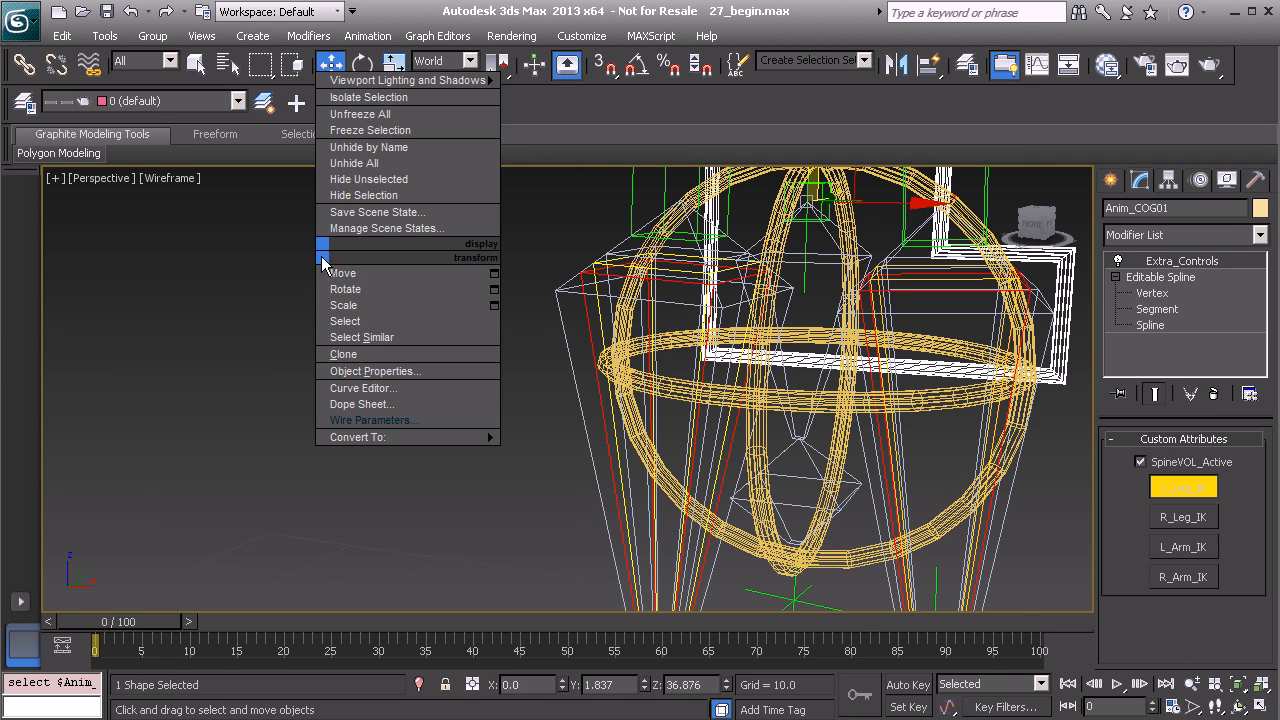
left_click(432, 418)
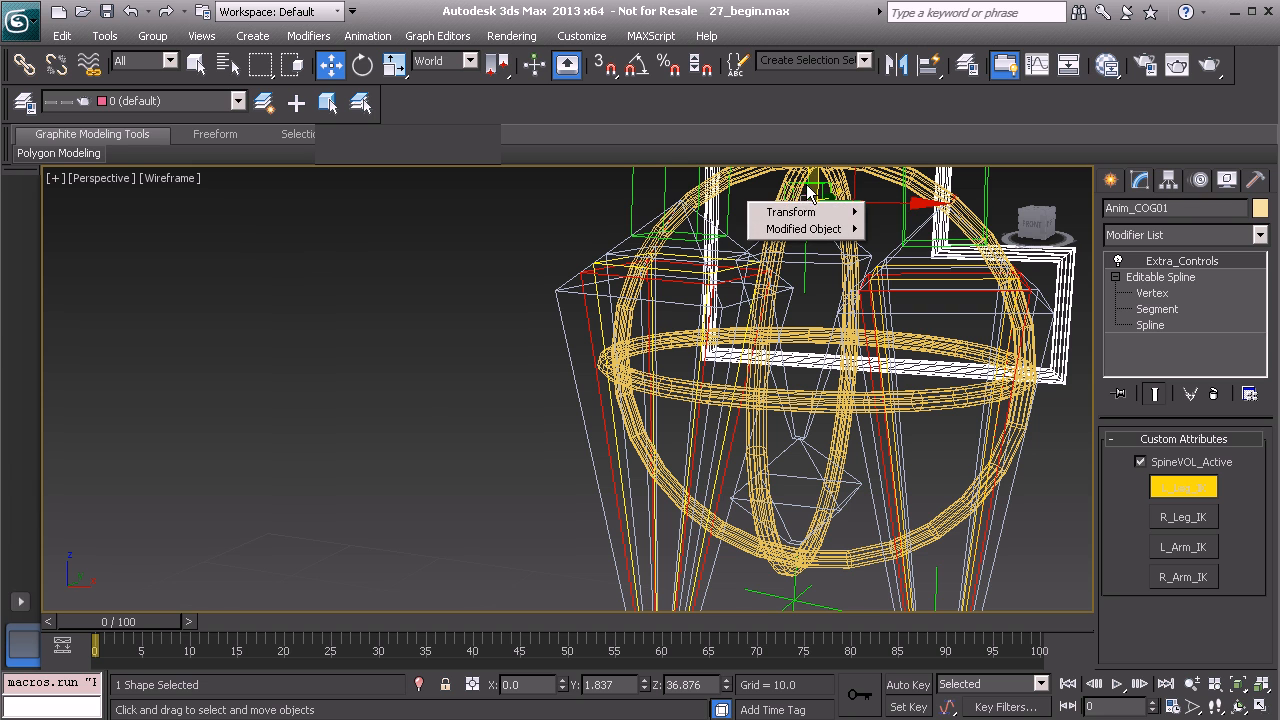
mouse_move(820, 233)
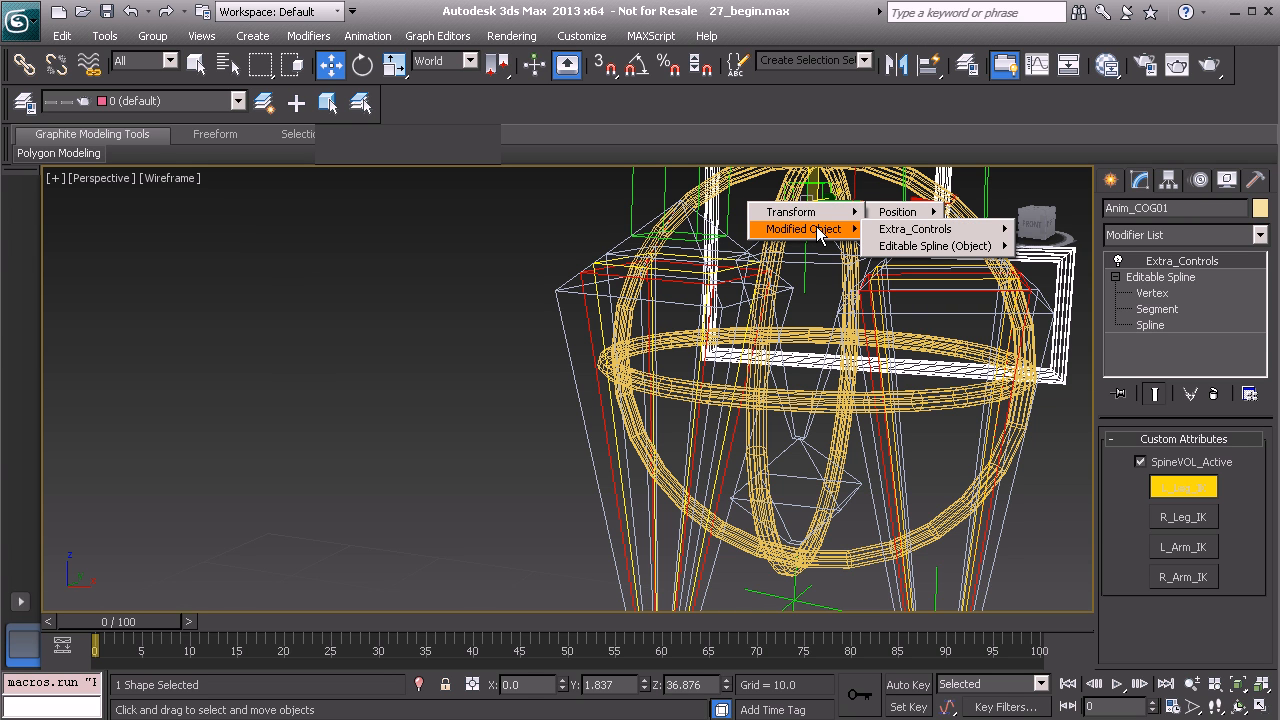
mouse_move(980, 232)
mouse_move(1040, 232)
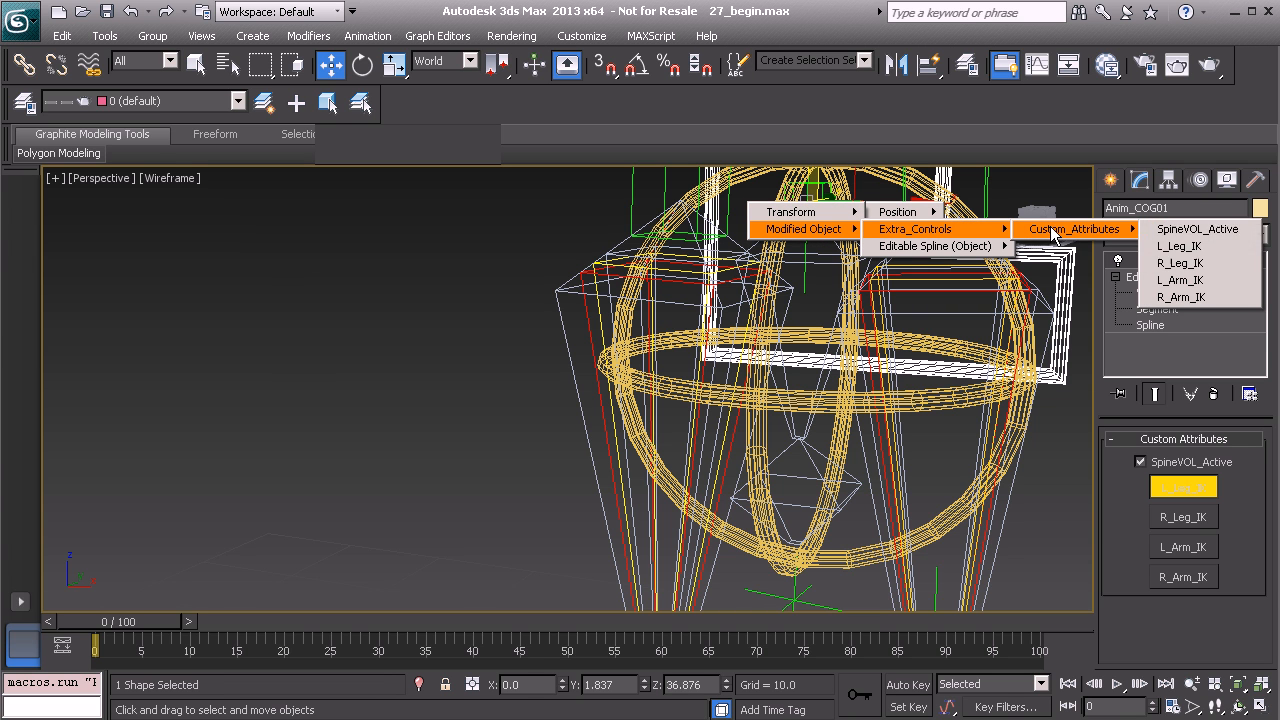
left_click(1188, 266)
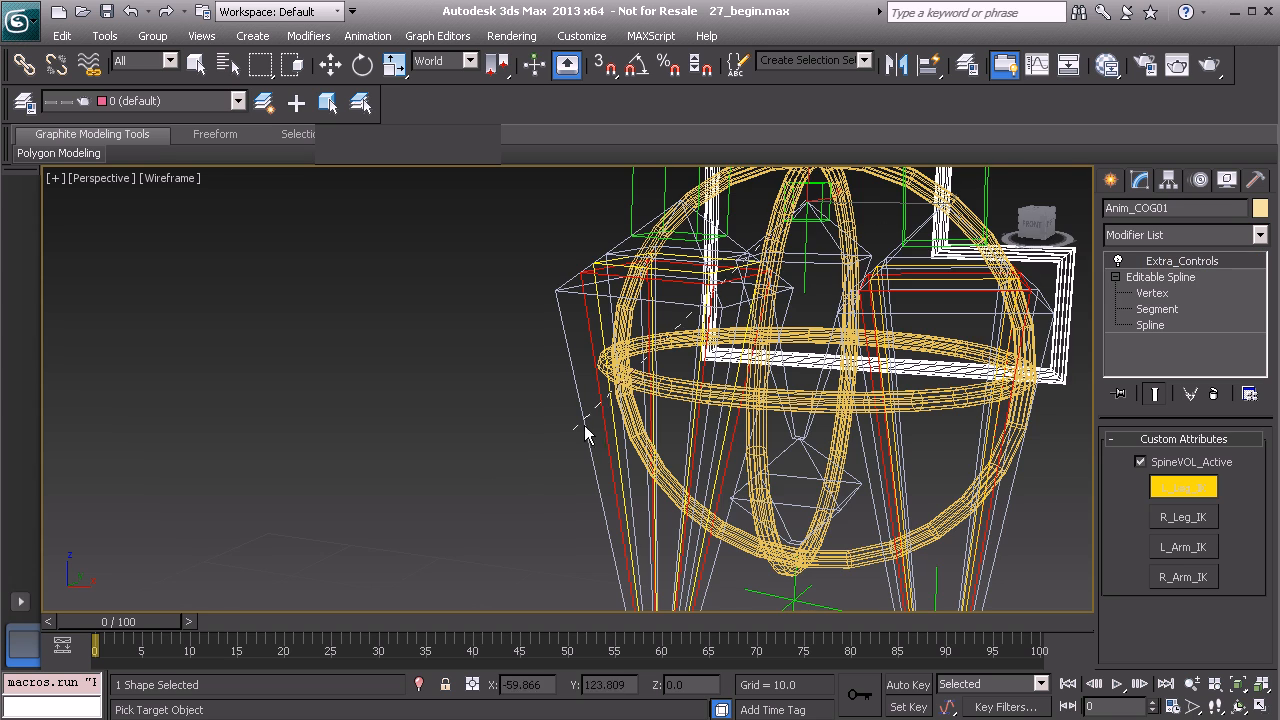
middle_click_drag(532, 535, 542, 412)
scroll(542, 412, "up", 4)
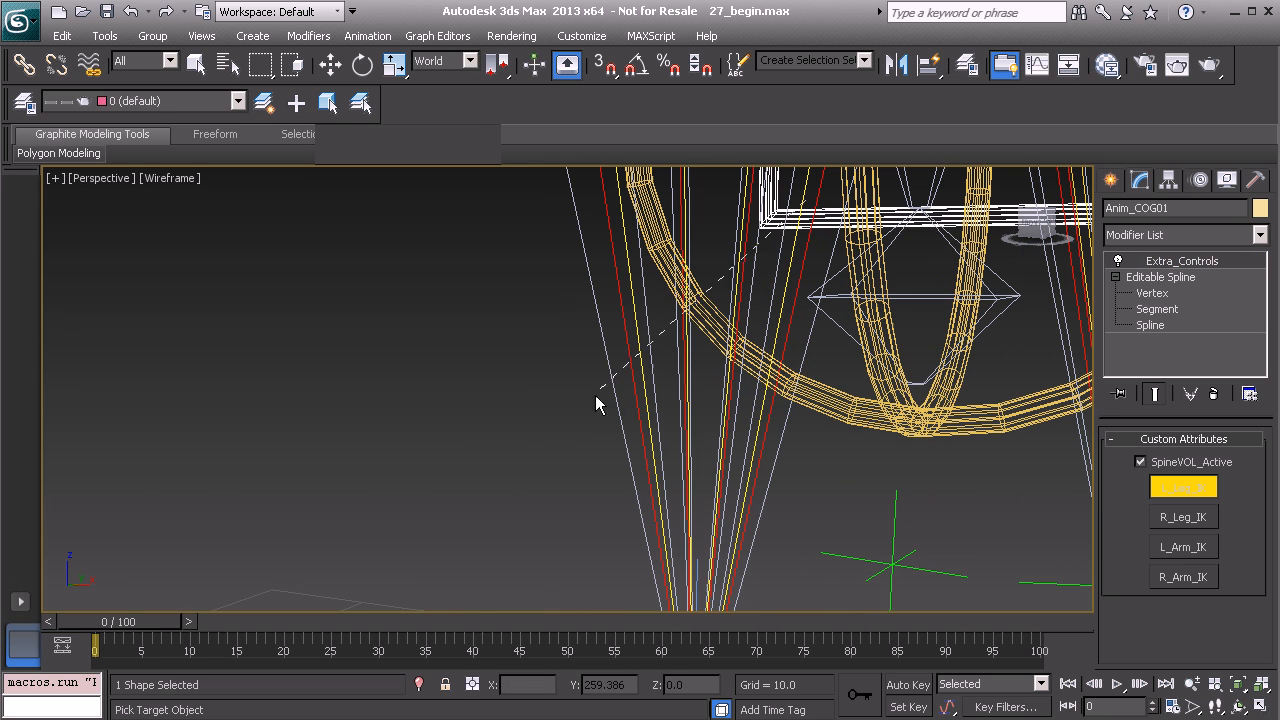
left_click(652, 330)
mouse_move(656, 343)
mouse_move(742, 361)
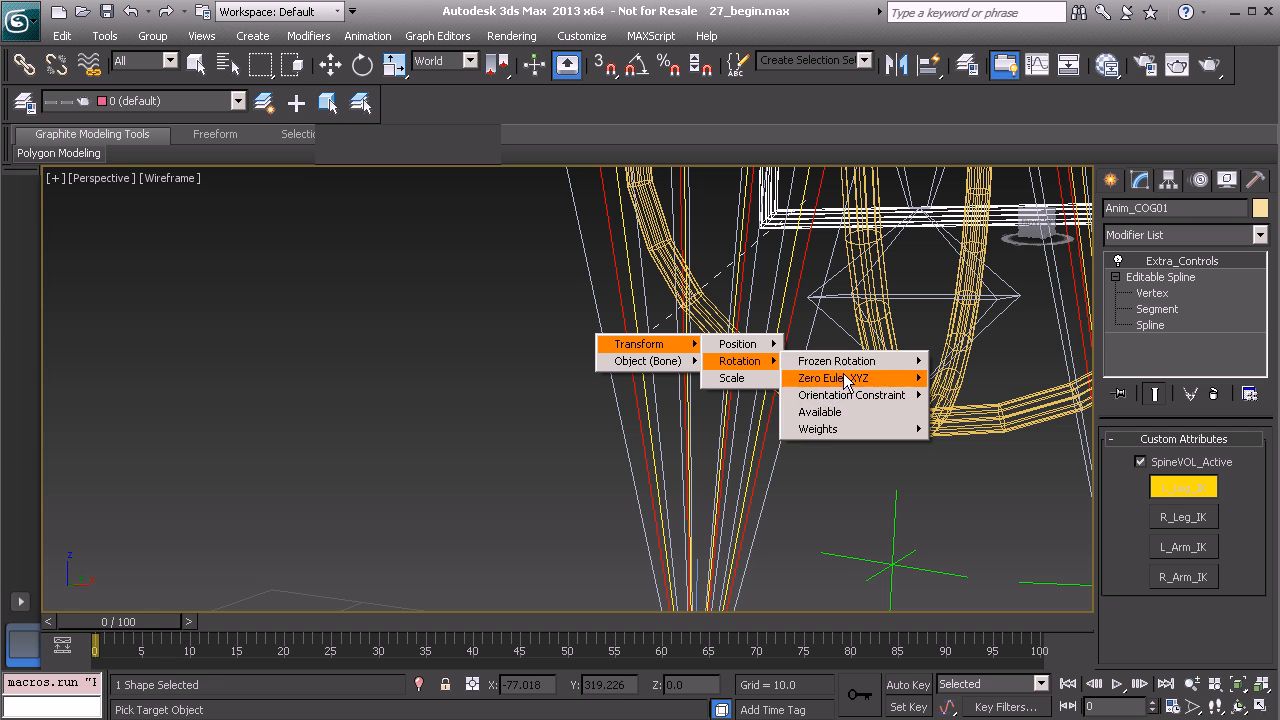
mouse_move(860, 400)
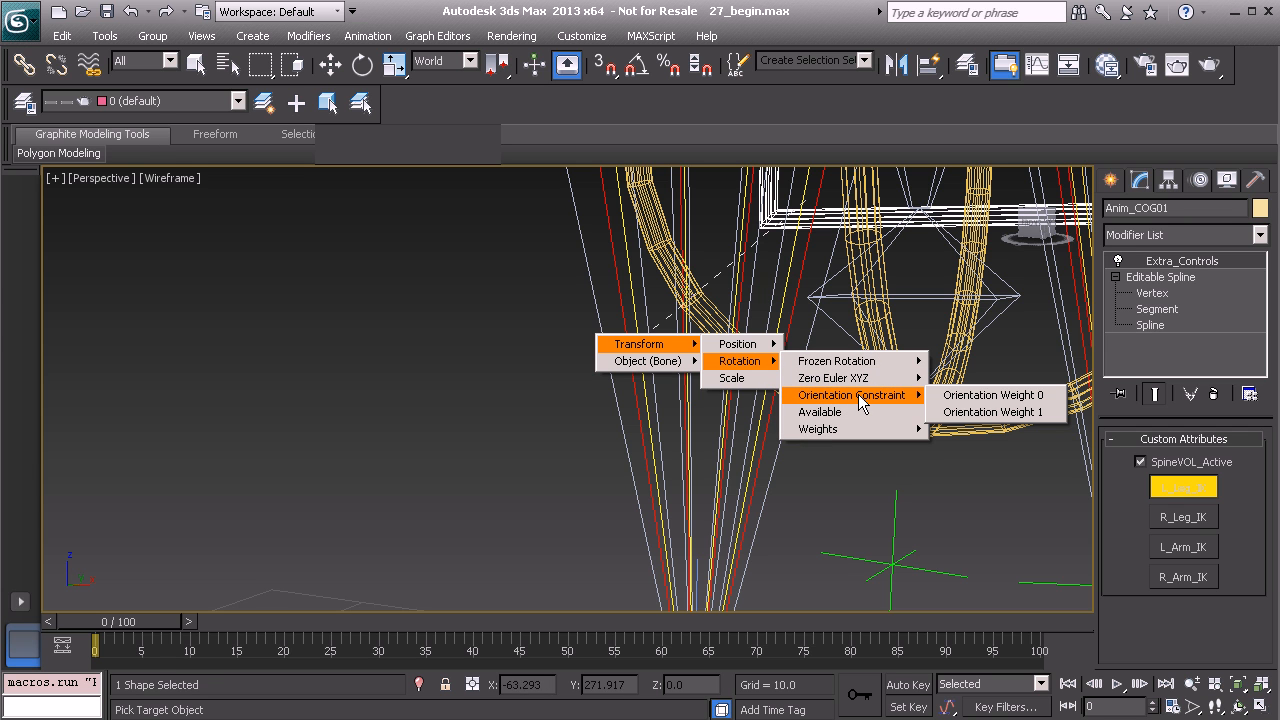
left_click(1000, 395)
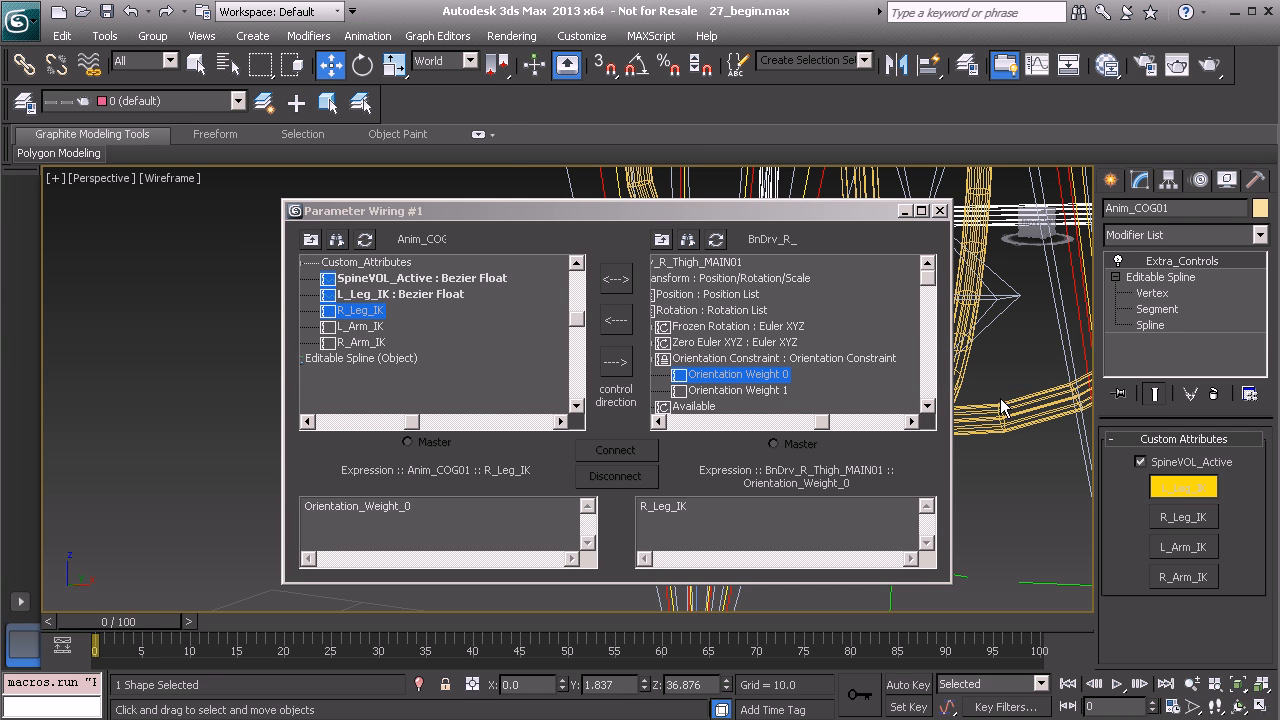
left_click(618, 368)
left_click(634, 451)
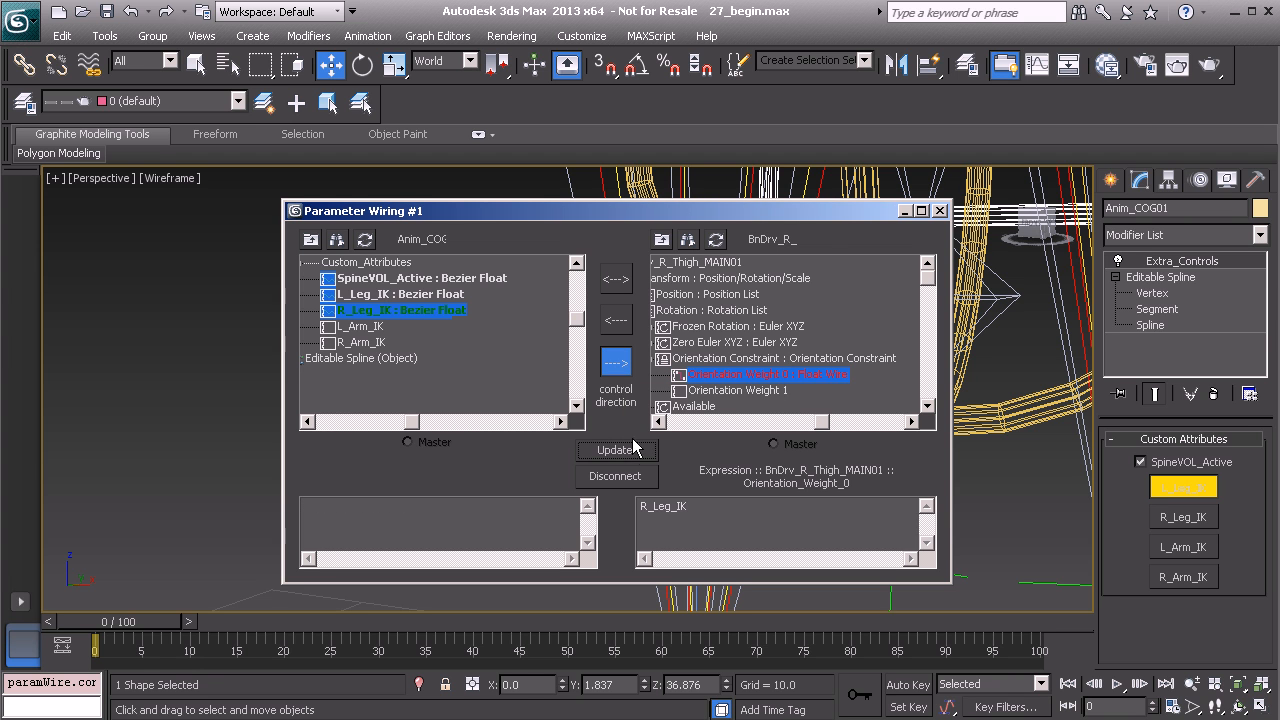
Wire R_Leg_IK one-way to the right thigh's Orientation Weight 1 with the expression 1 - R_Leg_IK, and close the wiring dialog
left_click(720, 391)
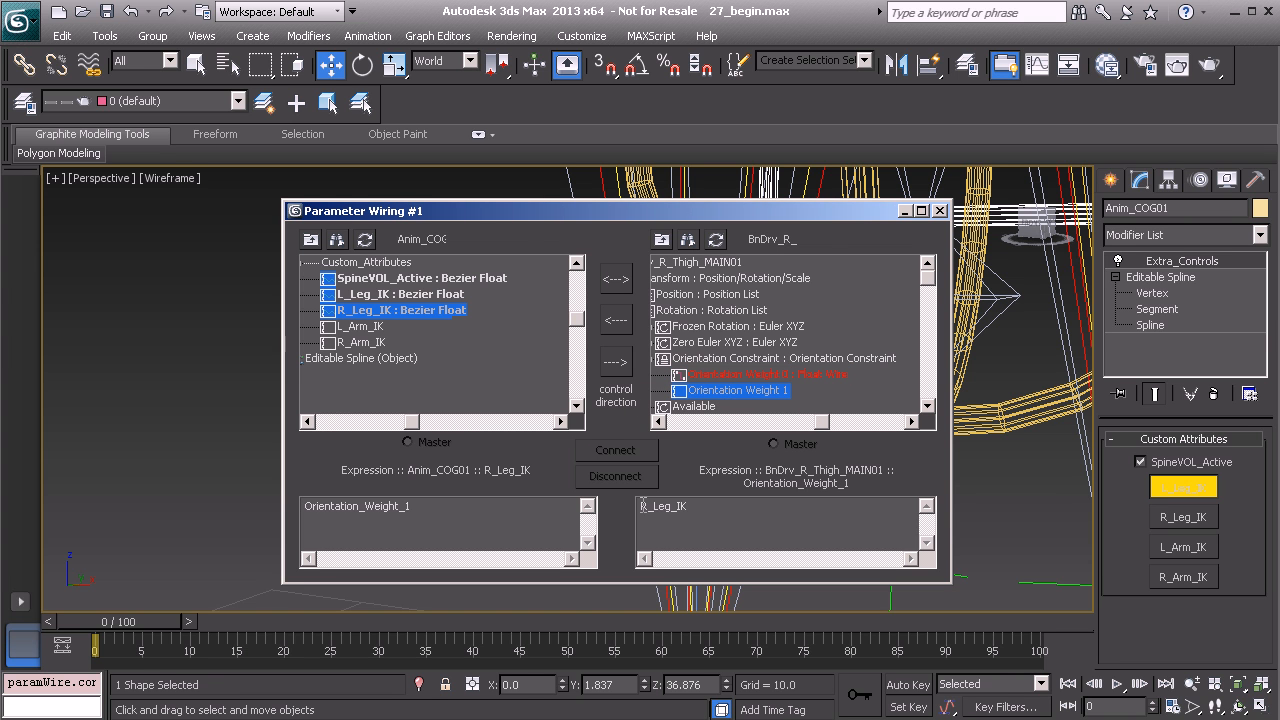
type("1")
left_click(615, 364)
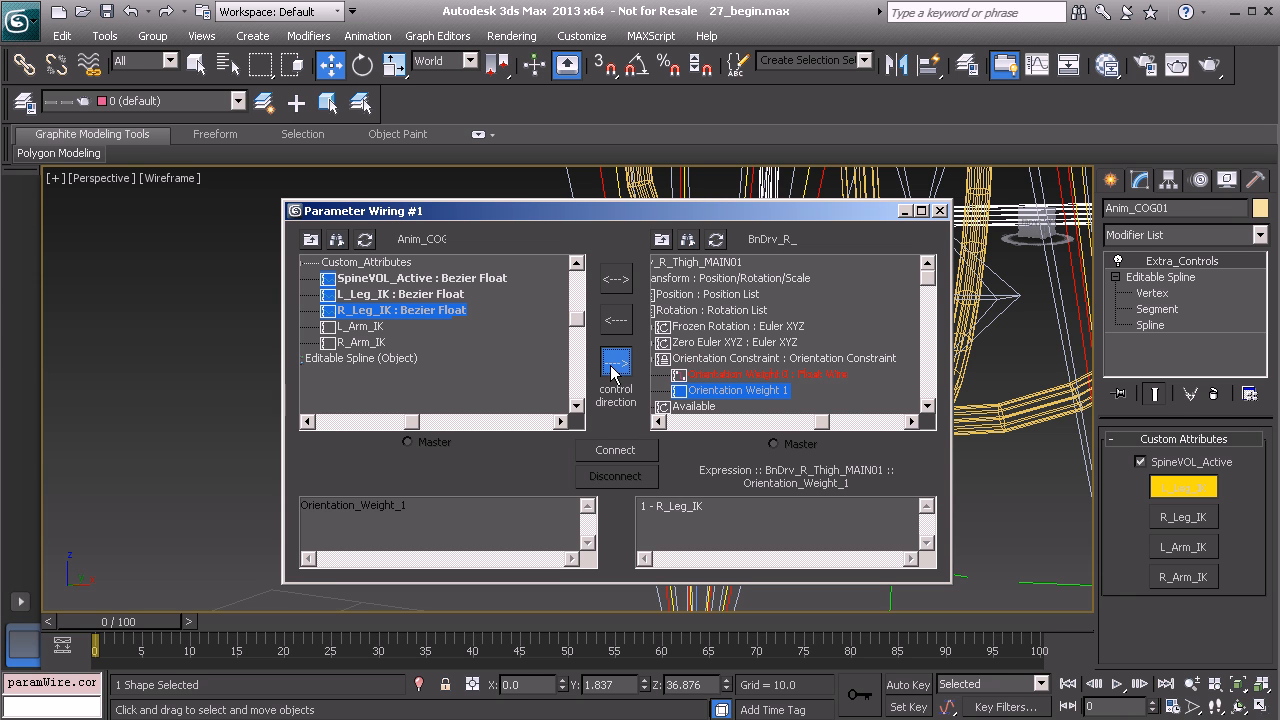
left_click(617, 452)
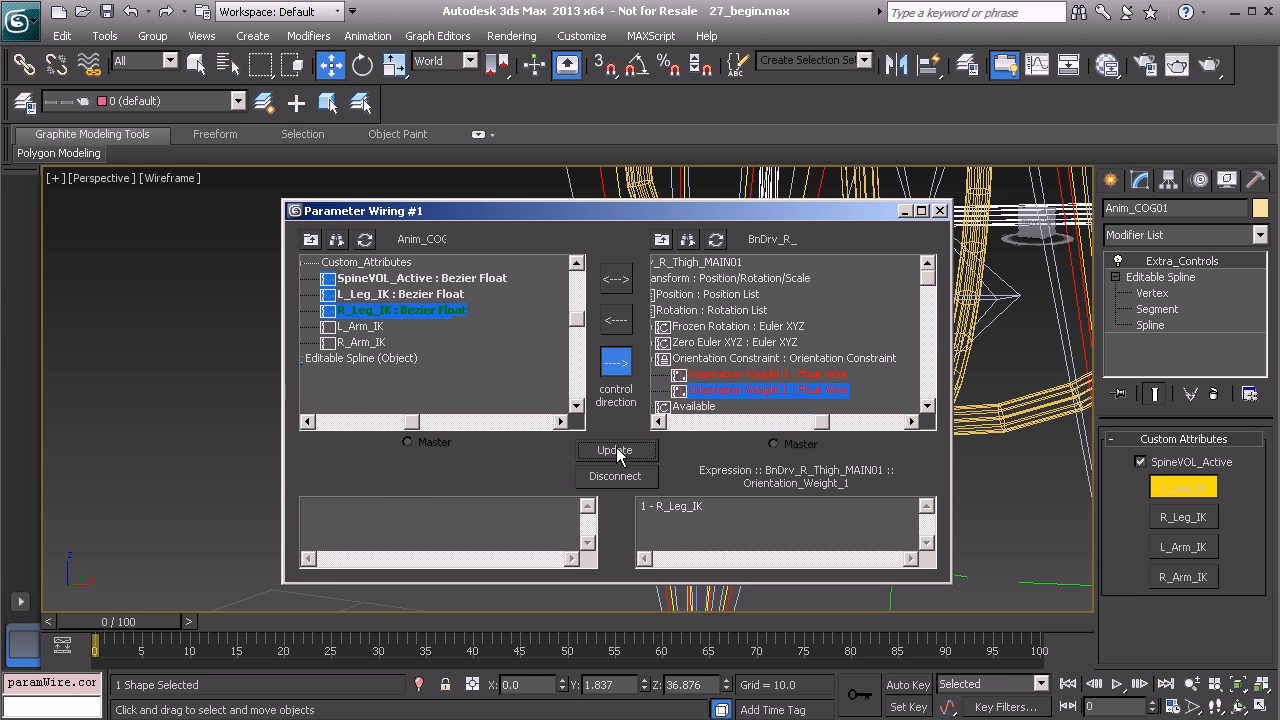
left_click(942, 211)
scroll(618, 458, "down", 5)
middle_click_drag(625, 514, 608, 444)
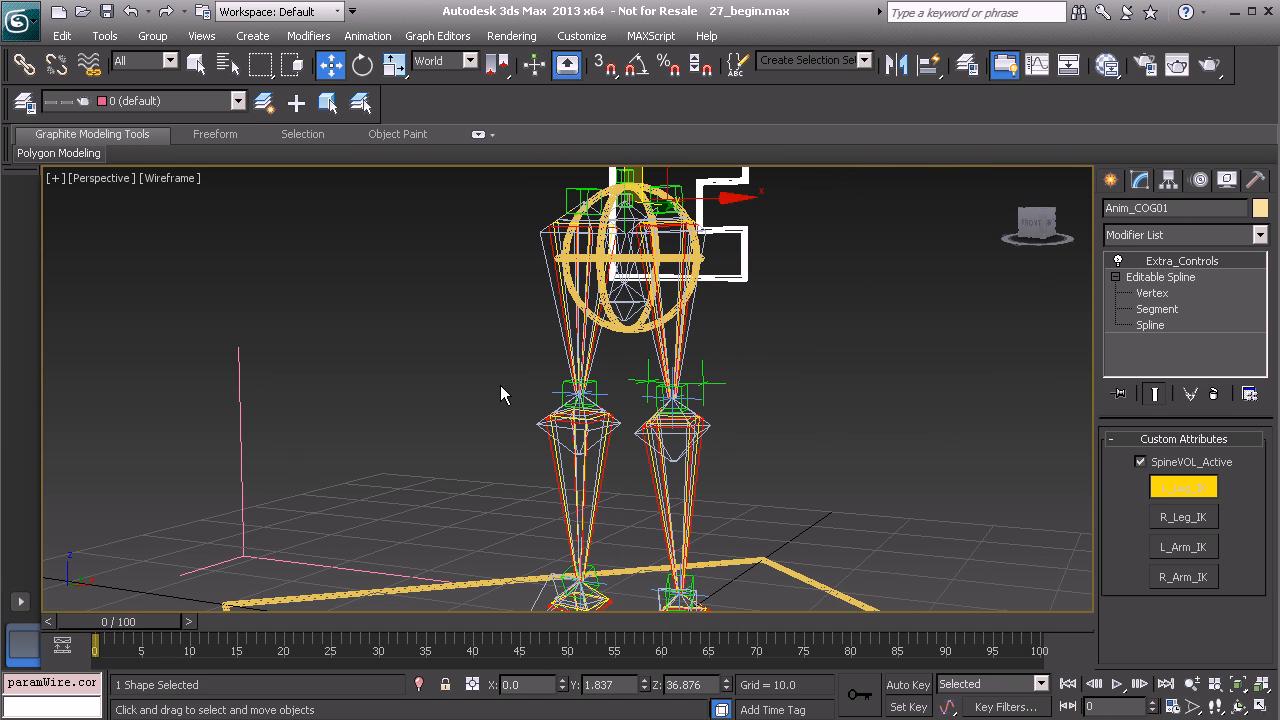
middle_click_drag(495, 385, 574, 369, "alt")
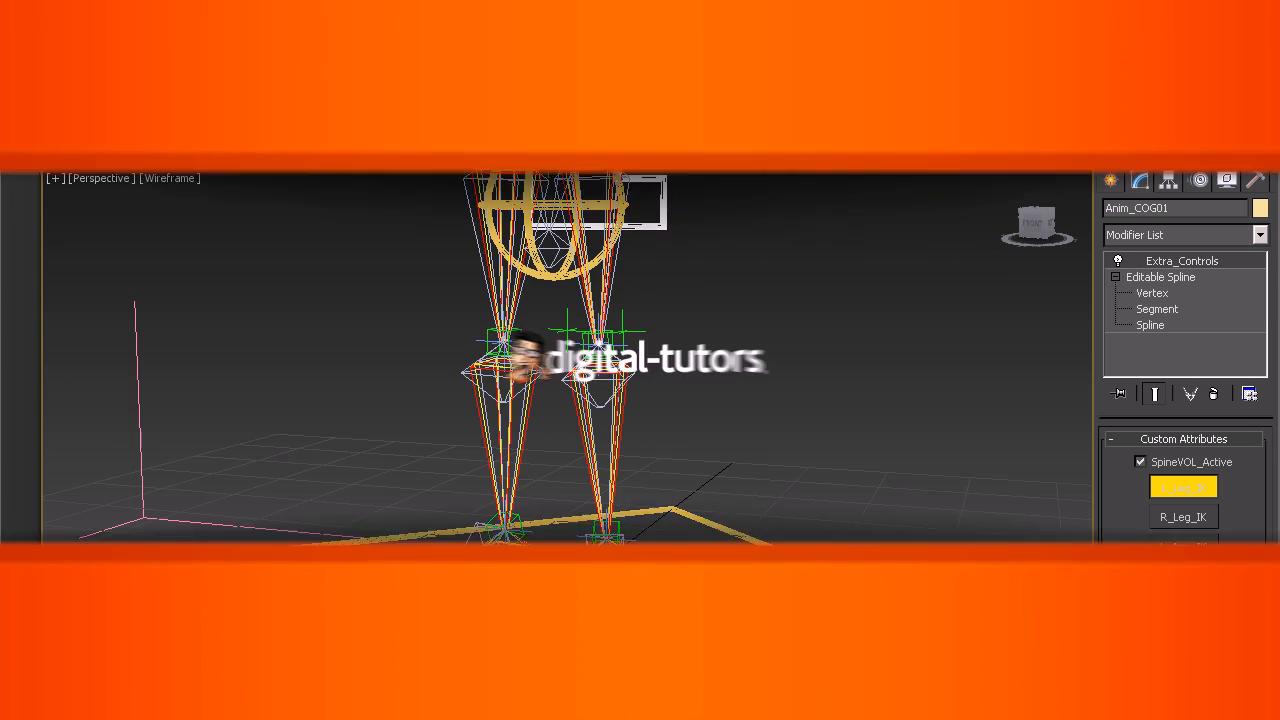